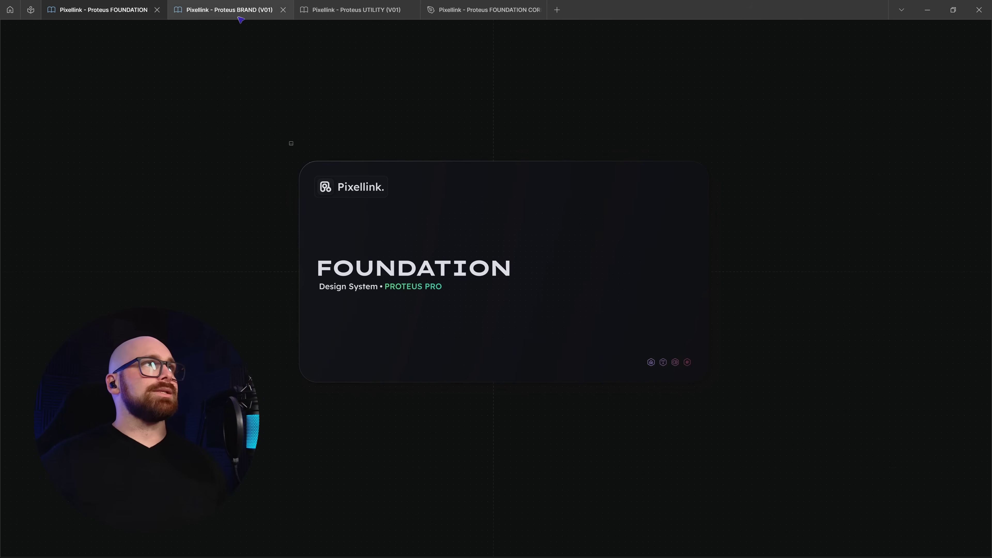
- Switch to the UTILITY design system file and look over its cover
scroll(512, 178, "up", 2, "ctrl")
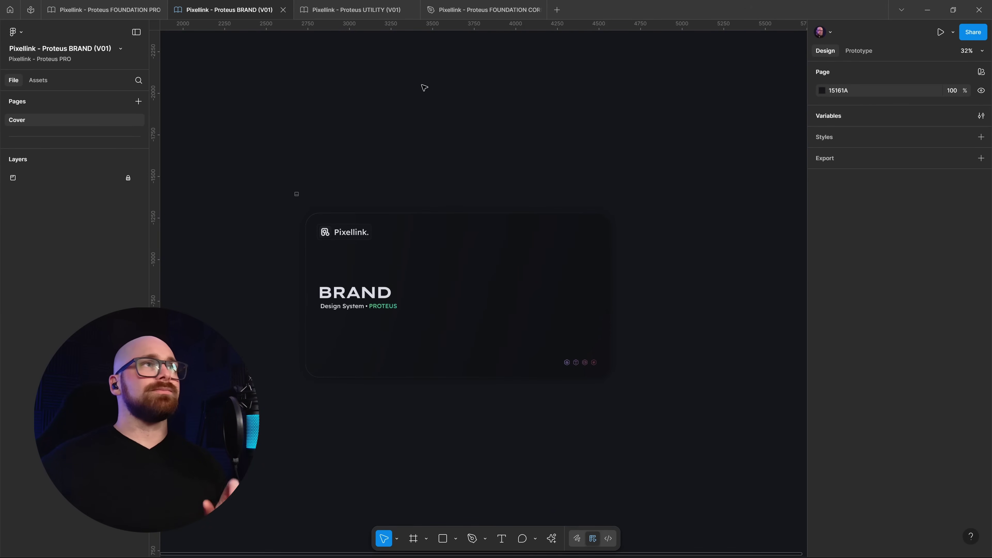
left_click(353, 18)
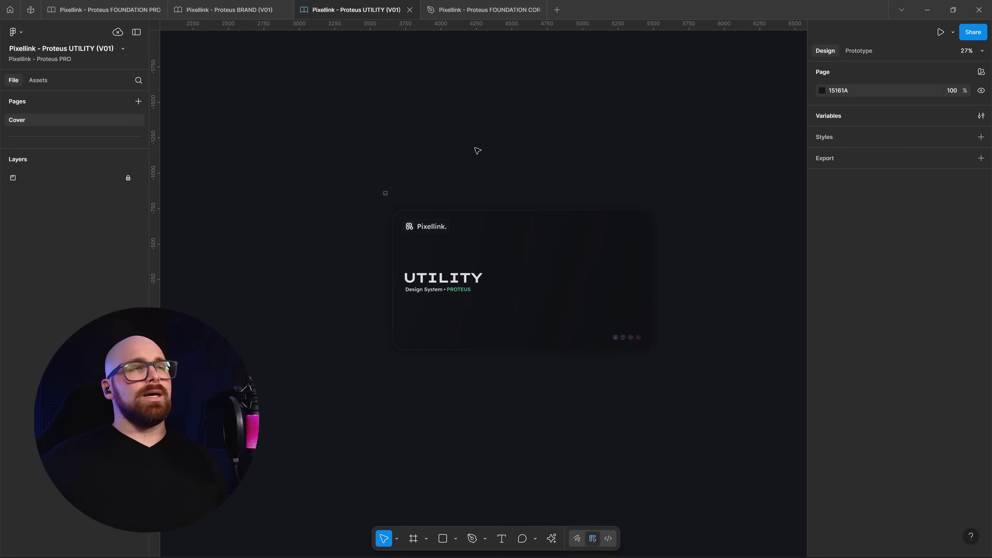
scroll(497, 203, "up", 1, "ctrl")
scroll(457, 171, "right", 3)
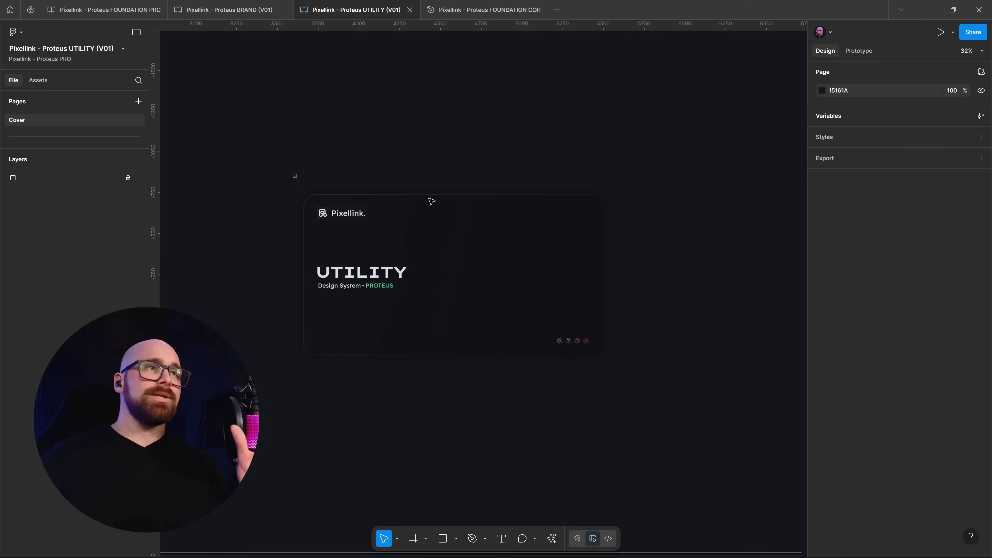
- Preview the FOUNDATION CORE cover, then go back to the FOUNDATION PRO colour palette frames
left_click(471, 10)
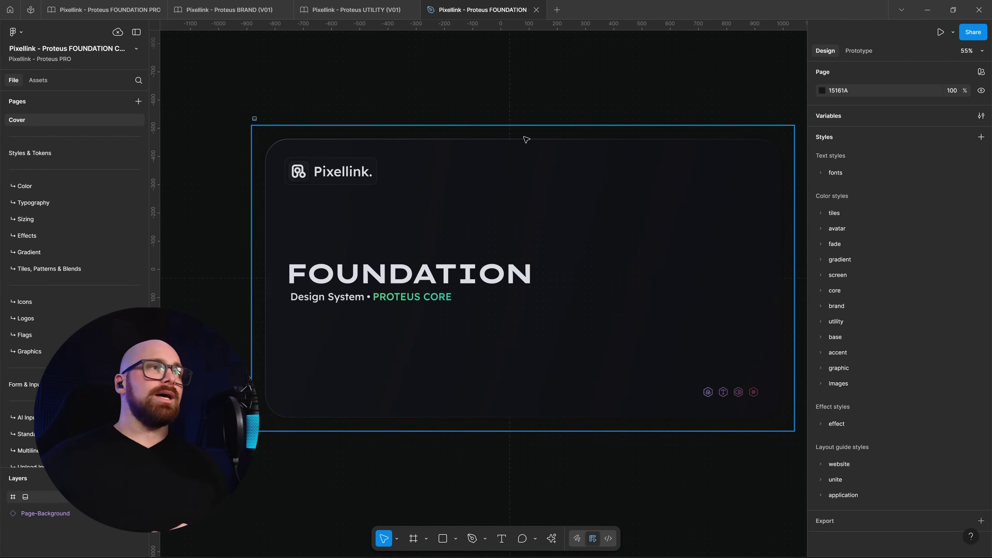
left_click_drag(526, 137, 458, 135)
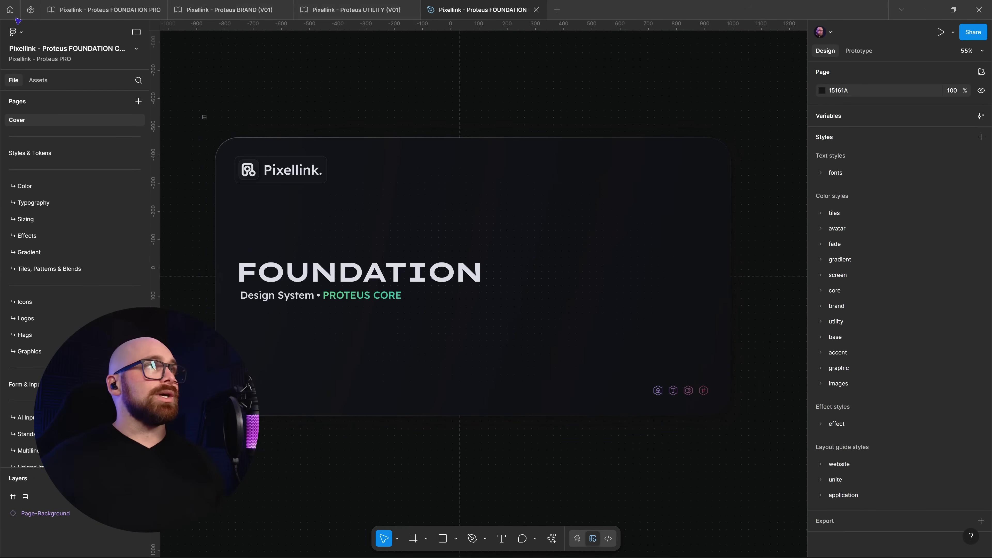
left_click(78, 10)
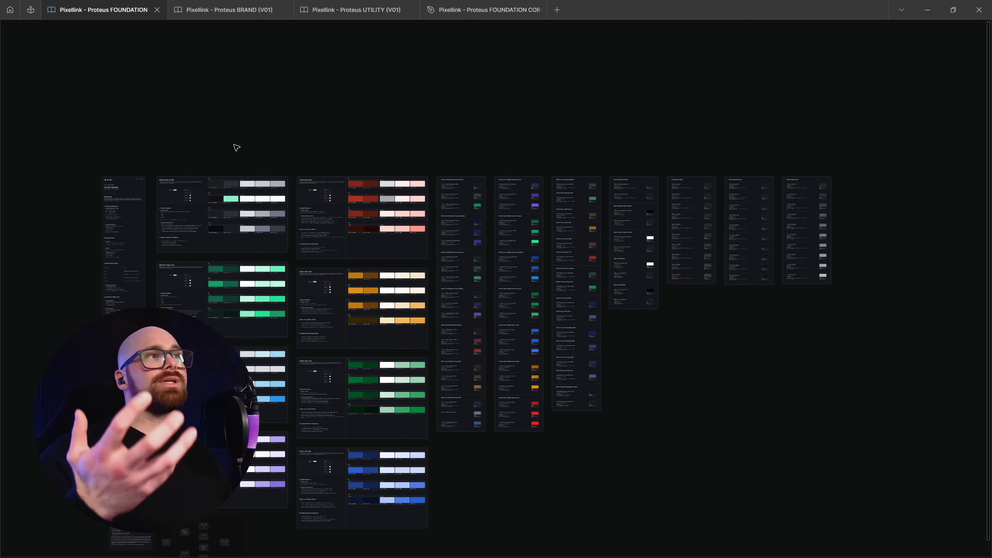
scroll(324, 111, "left", 3)
scroll(323, 110, "down", 2)
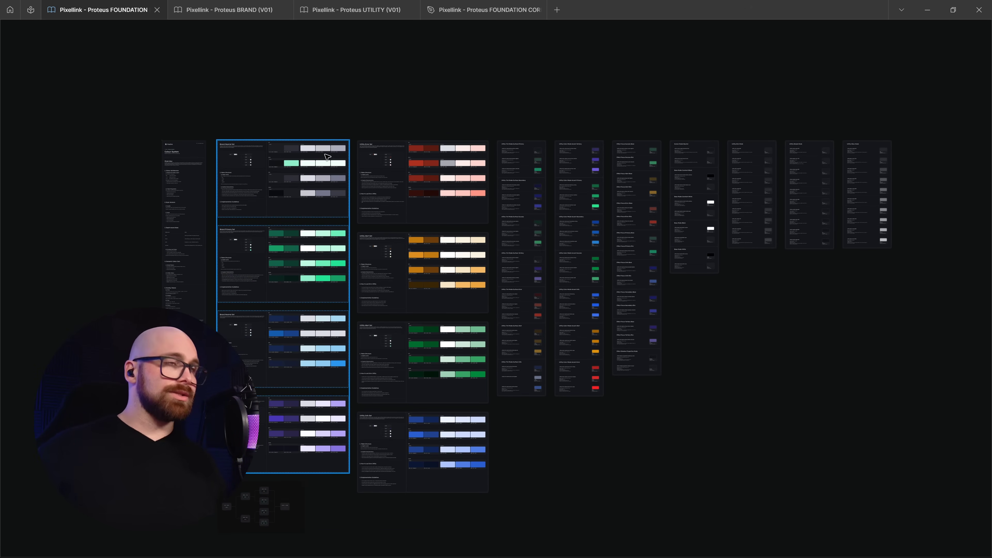
key("Page_Down")
scroll(434, 185, "down", 10)
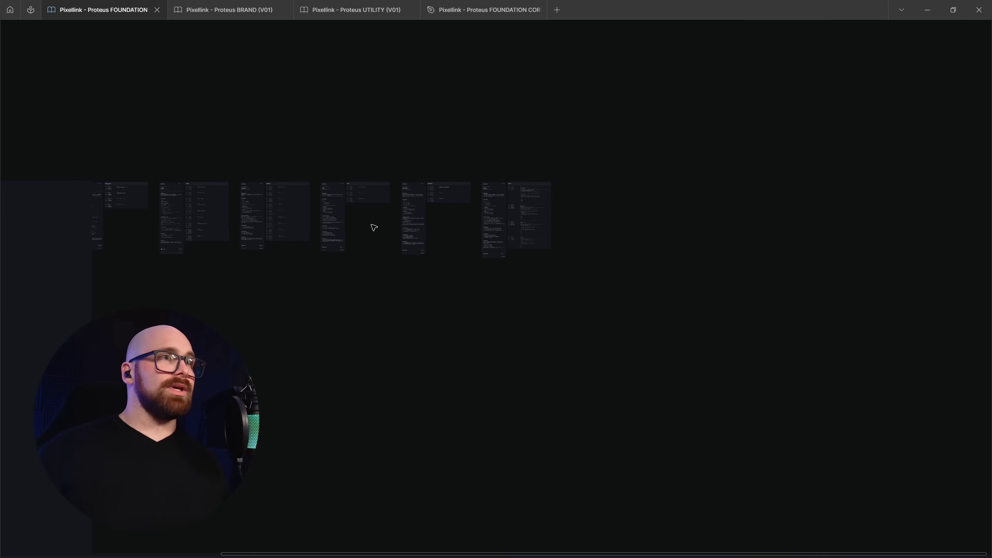
key("Page_Down")
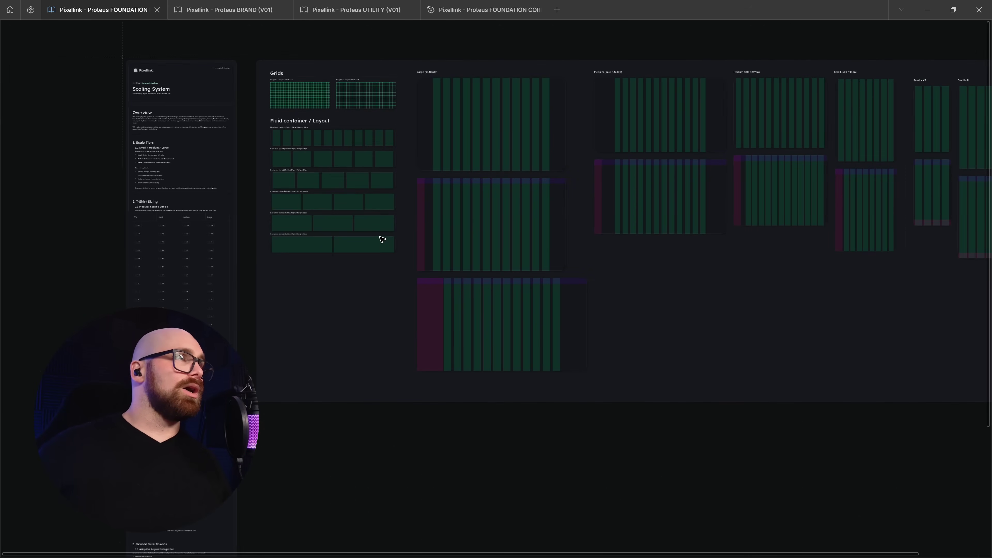
scroll(382, 239, "down", 5)
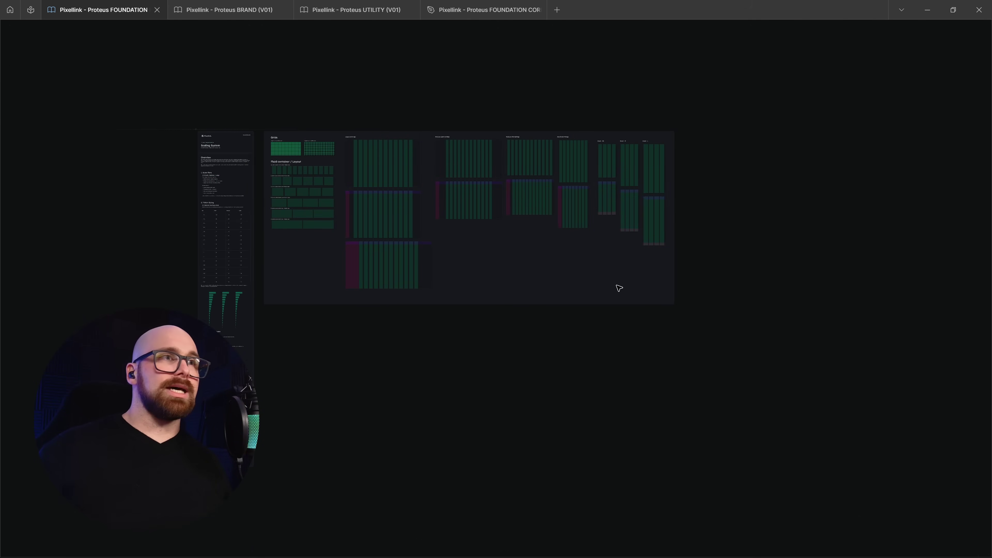
key("Page_Down")
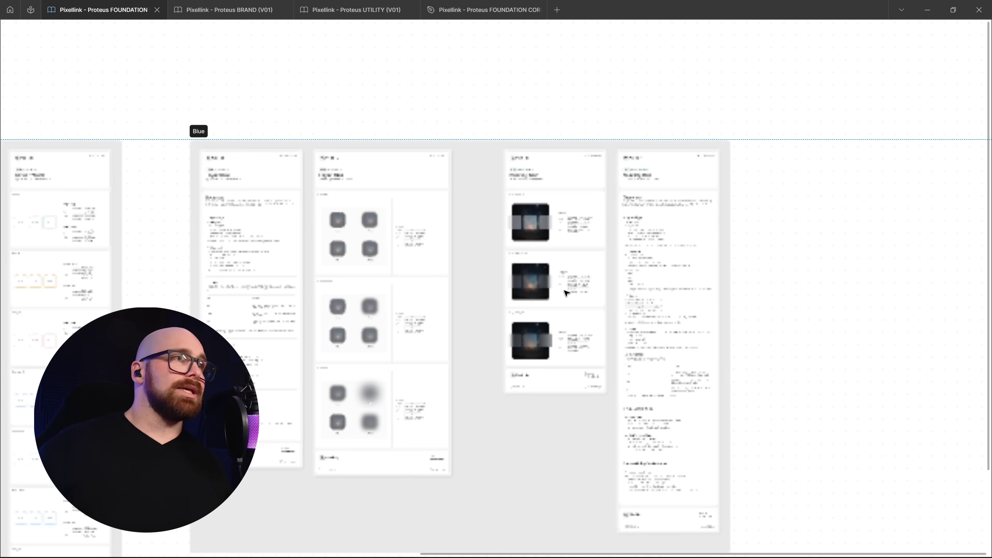
scroll(537, 86, "down", 5)
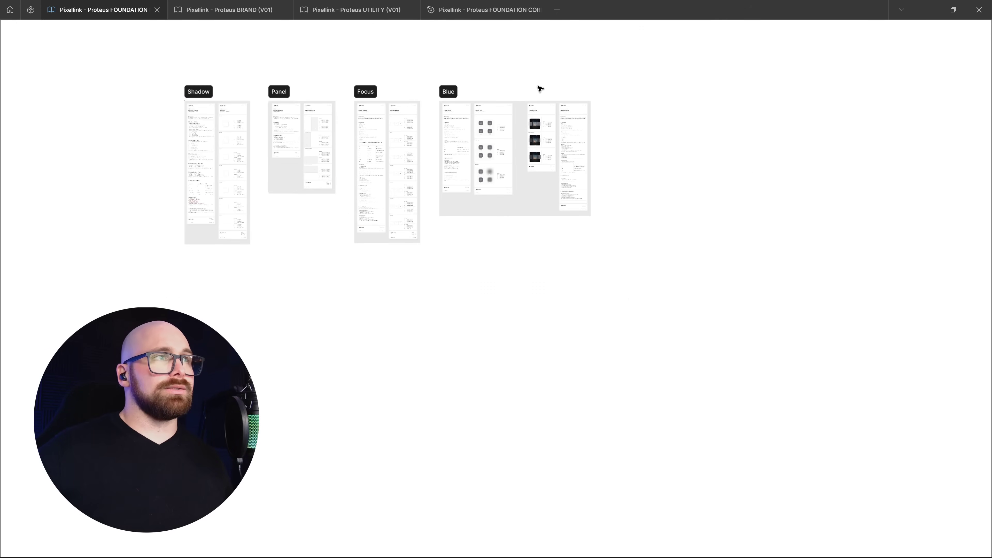
scroll(625, 117, "left", 3)
scroll(418, 131, "up", 4)
left_click_drag(420, 132, 431, 98)
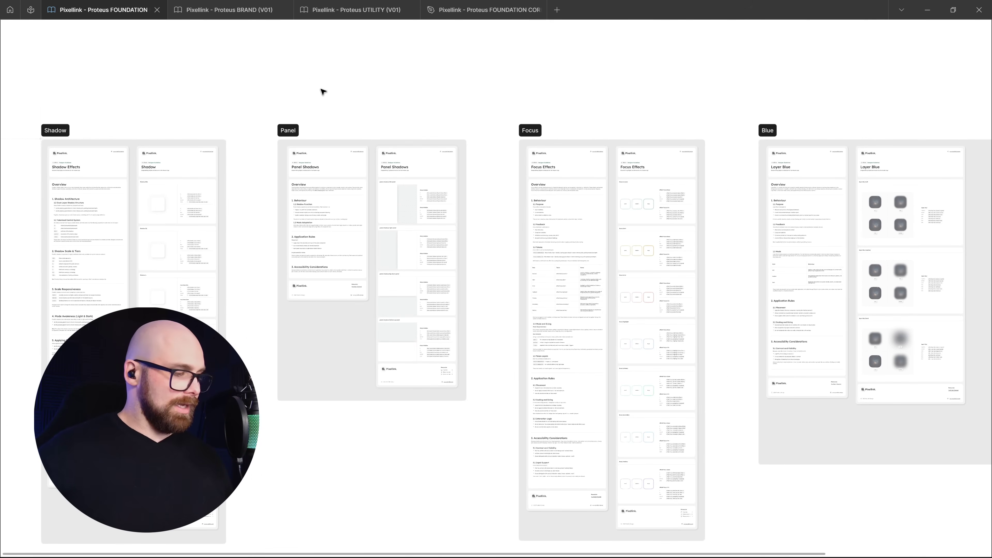
key("Page_Down")
key("Page_Down")
key("Page_Down")
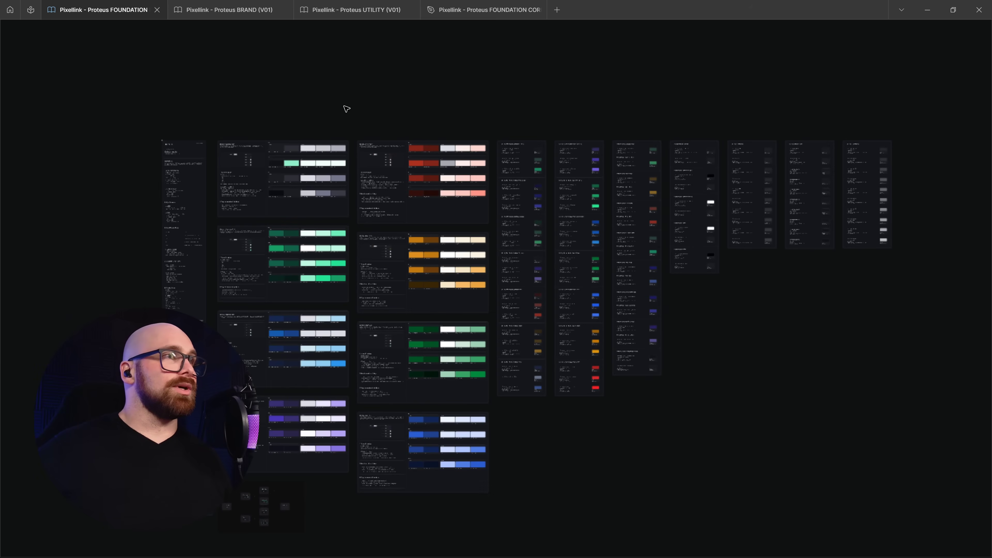
right_click(373, 60)
left_click(339, 66)
- Restore the panels, create a 280×280 rectangle and fill it with core/all/set/background
key("ctrl+backslash")
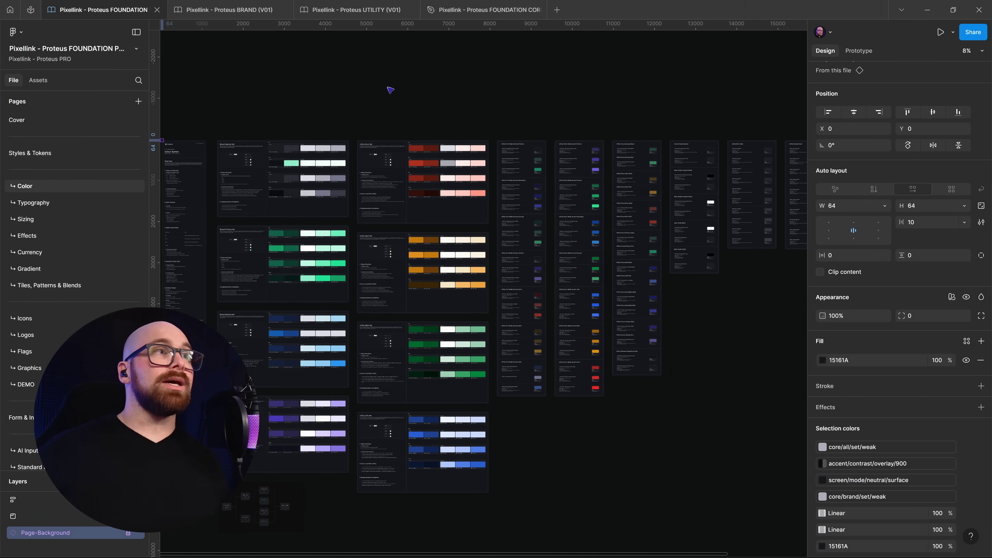
scroll(410, 144, "up", 10)
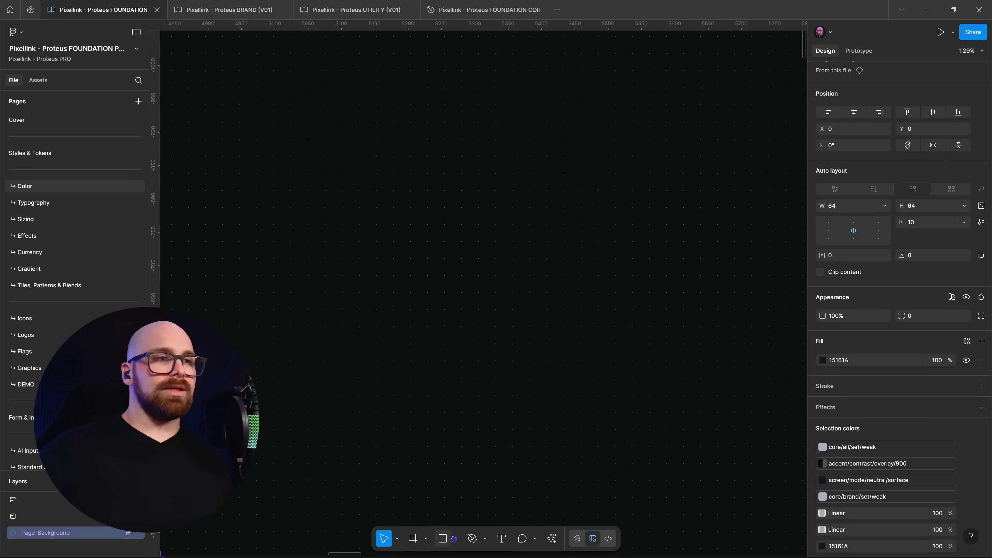
left_click(445, 538)
key("ctrl+v")
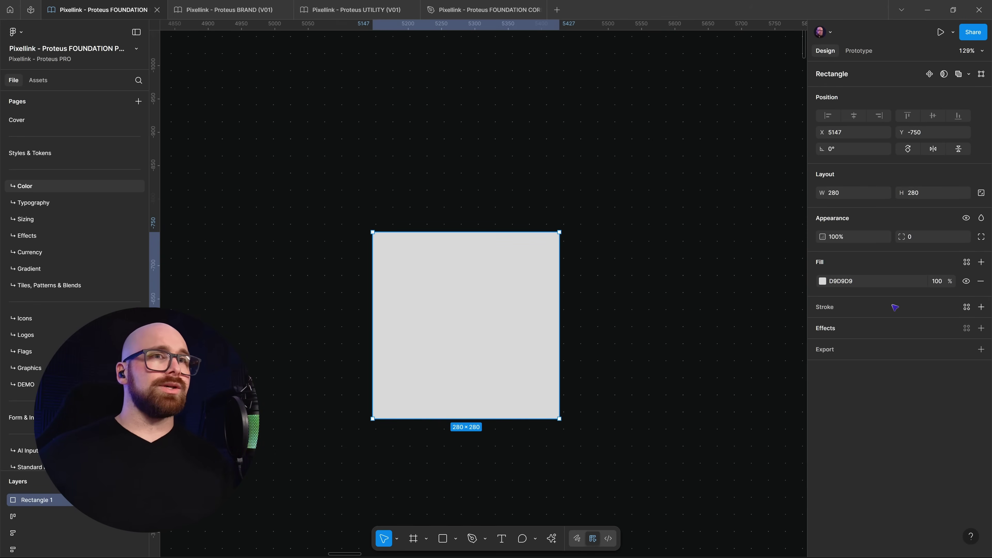
left_click(967, 263)
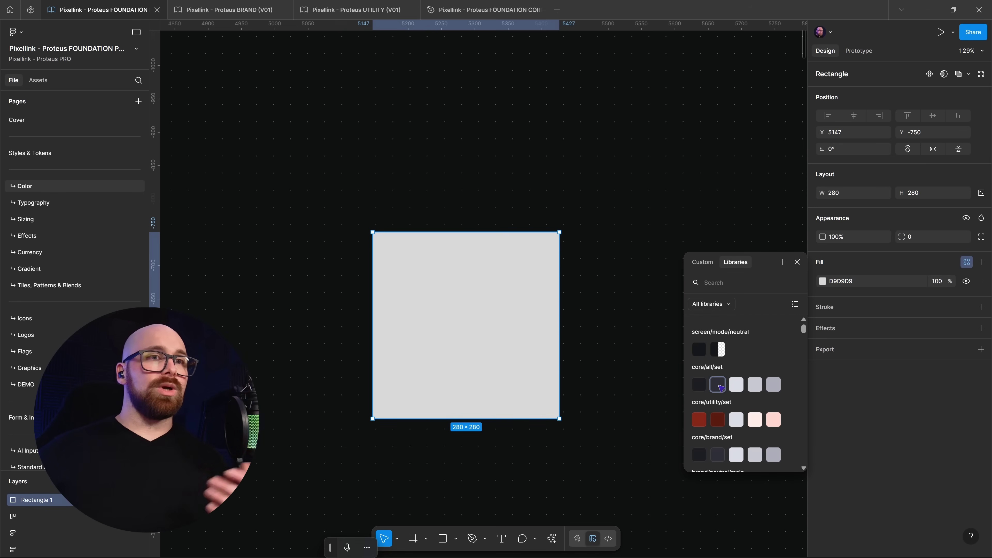
left_click(699, 385)
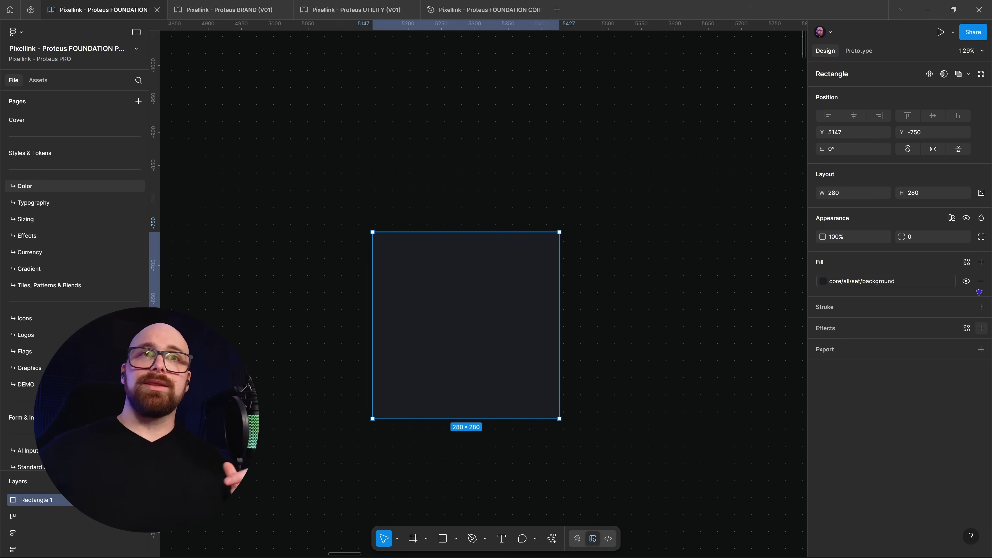
- Add the Active variable mode to the rectangle, set it to Disabled, then back to Active
left_click(952, 218)
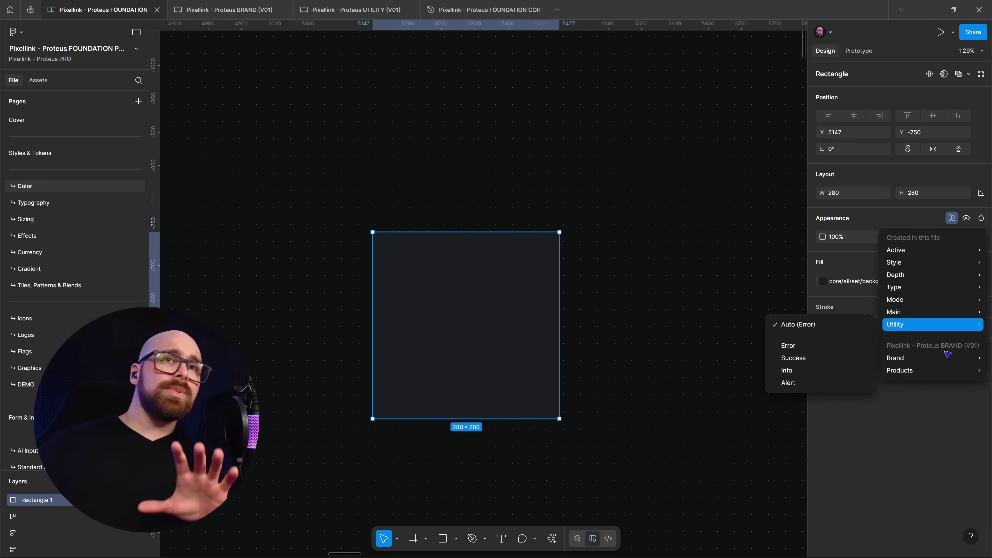
mouse_move(948, 353)
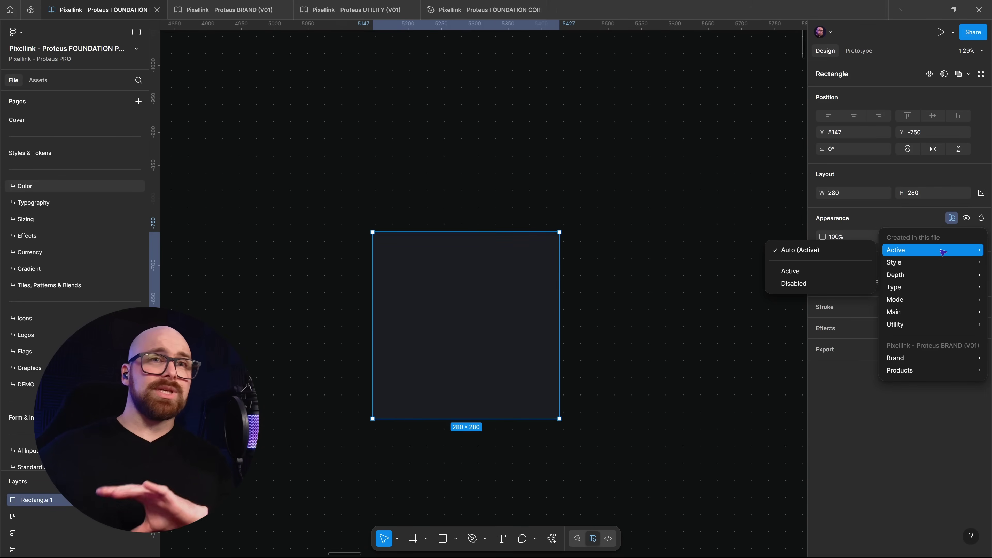
mouse_move(934, 249)
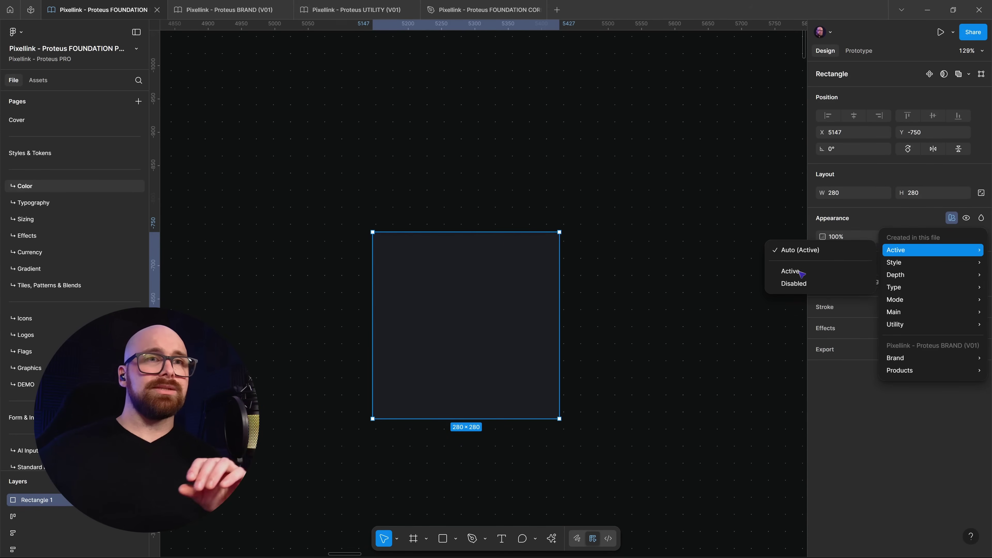
left_click(808, 291)
left_click(934, 254)
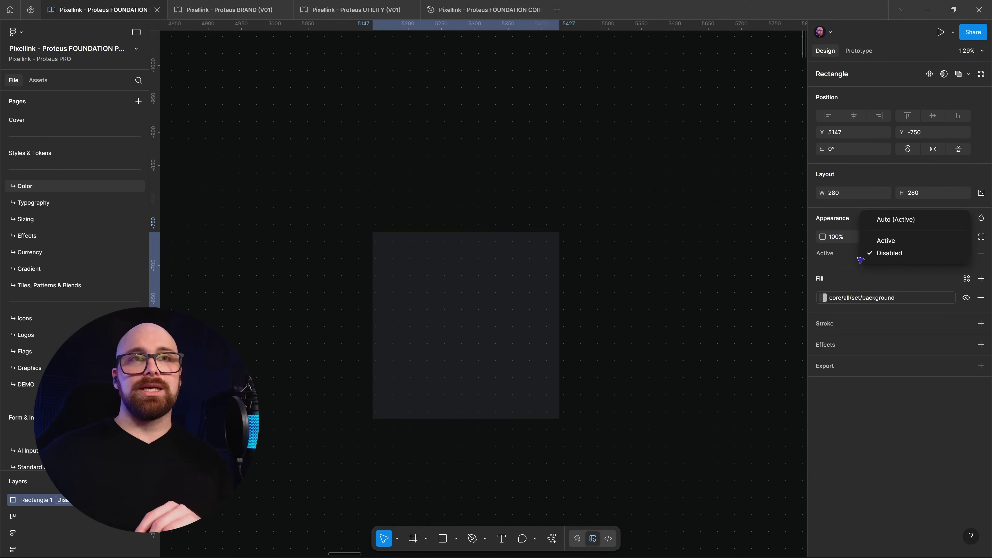
left_click(899, 239)
- Add the Type variable mode to the rectangle set to Main
left_click(952, 219)
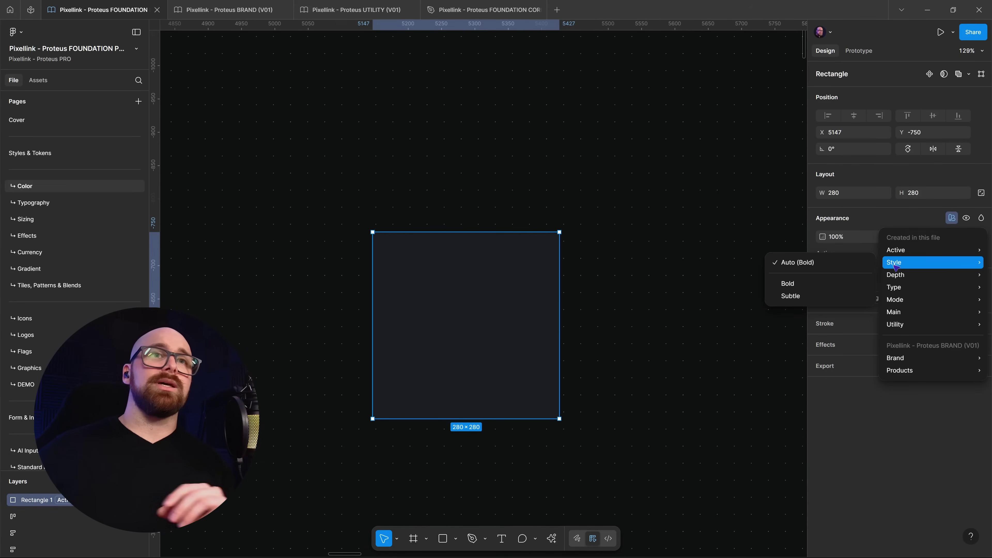
mouse_move(895, 263)
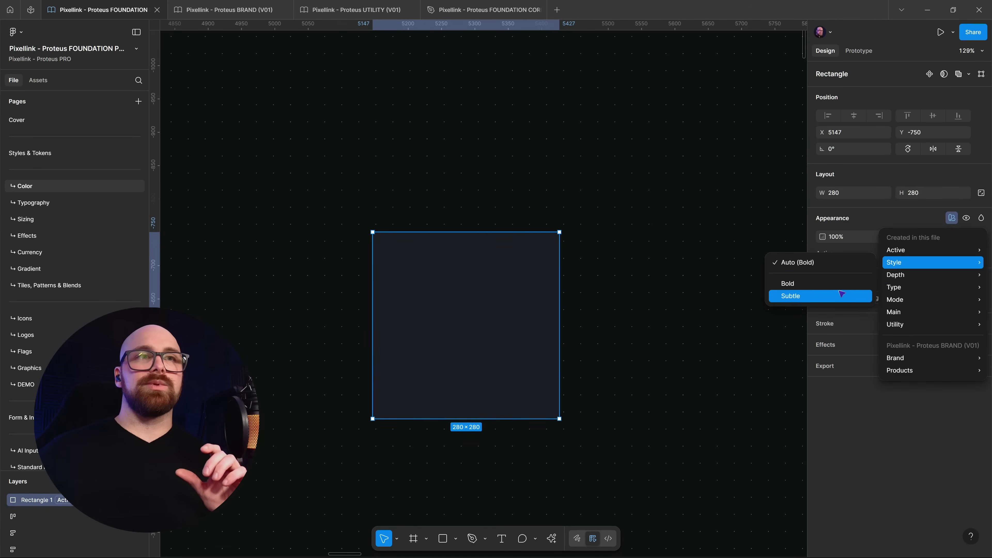
mouse_move(932, 275)
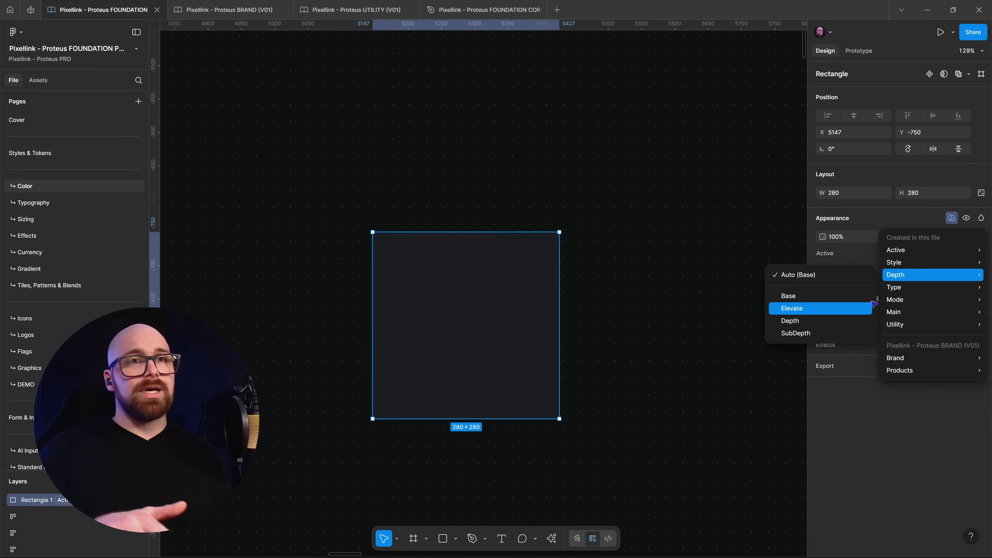
mouse_move(900, 288)
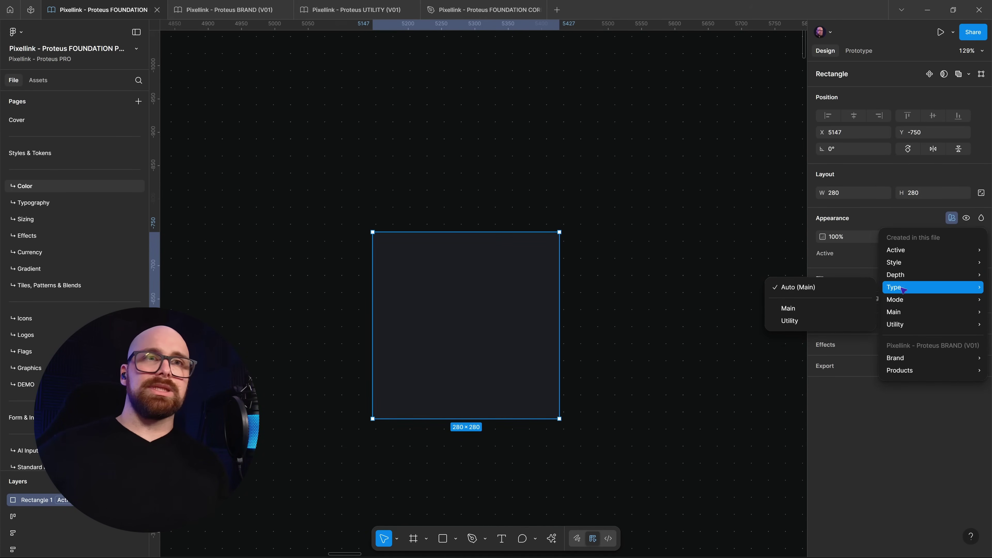
left_click(839, 308)
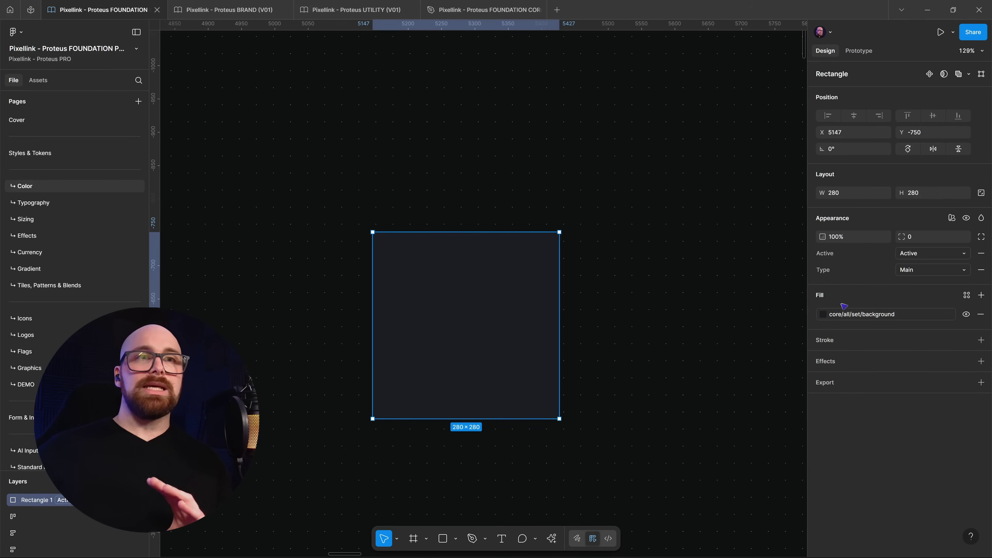
left_click(952, 218)
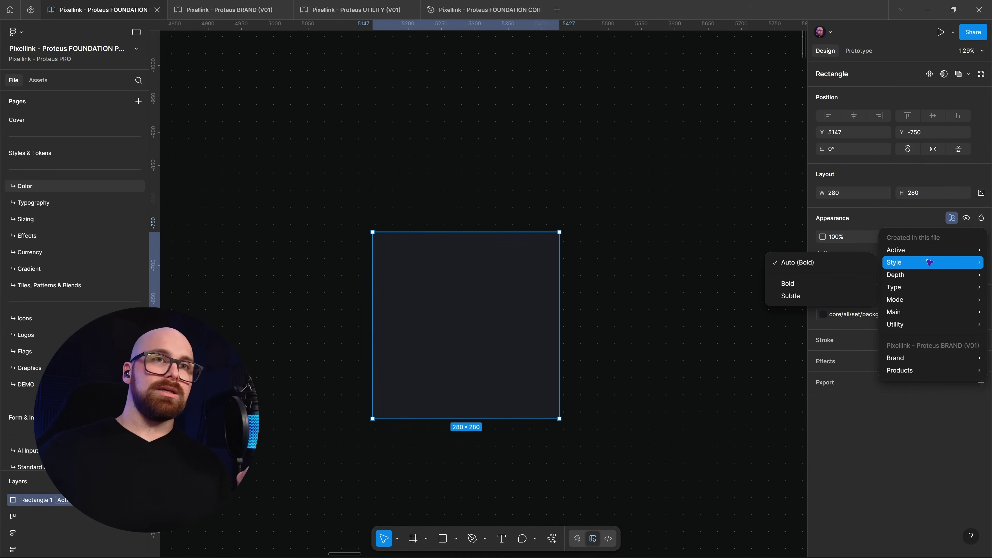
- Add the Main mode, stepping from Neutral through Primary and Secondary to Tertiary
mouse_move(925, 314)
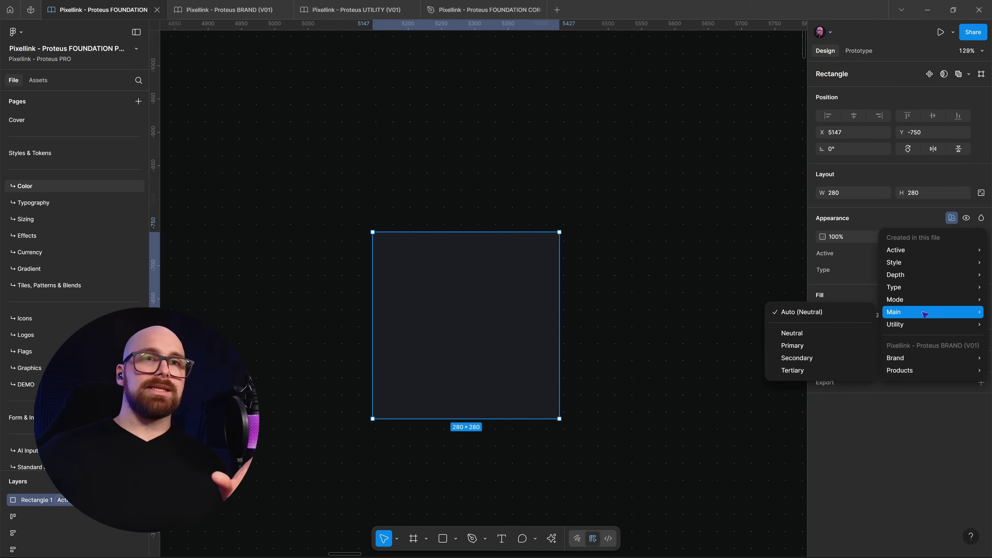
left_click(837, 335)
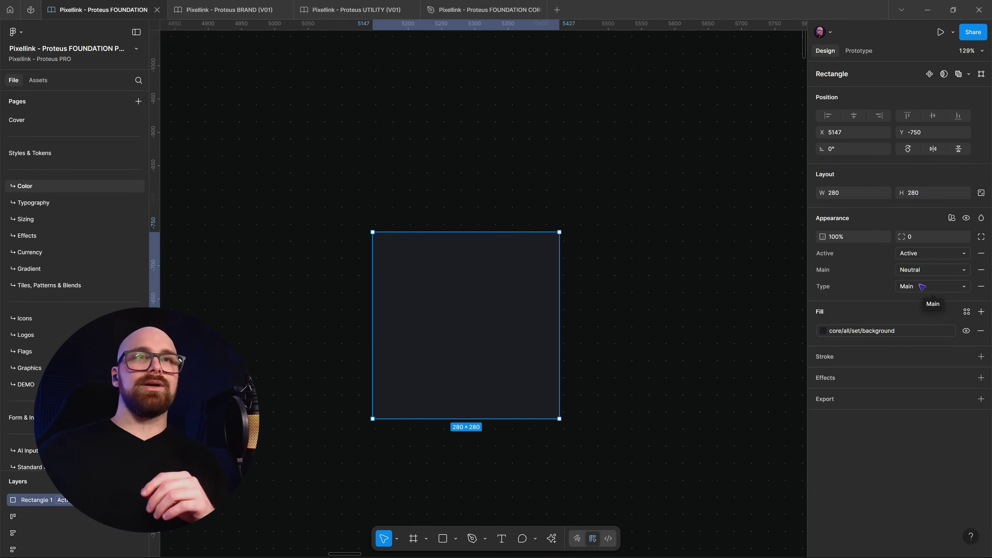
left_click(915, 272)
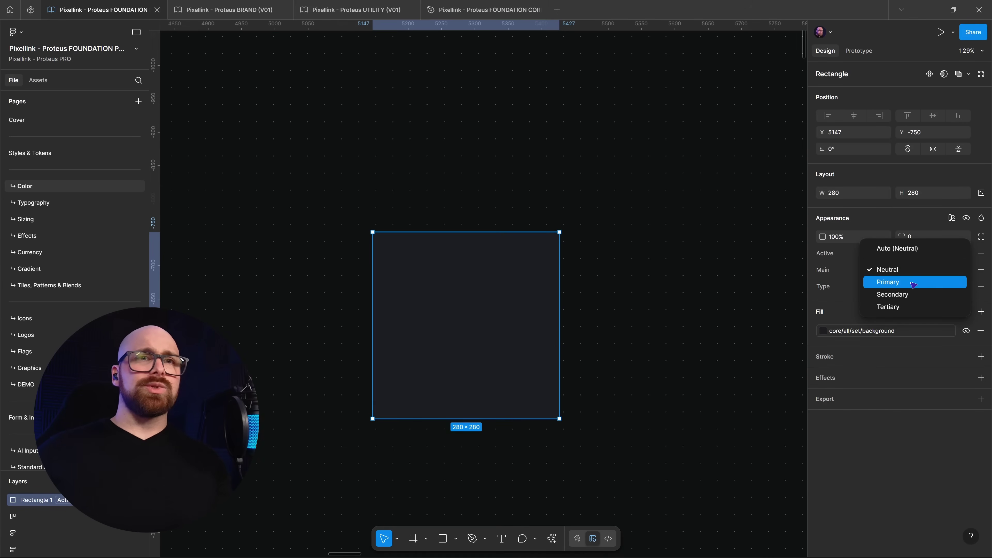
left_click(898, 282)
left_click(933, 270)
left_click(906, 282)
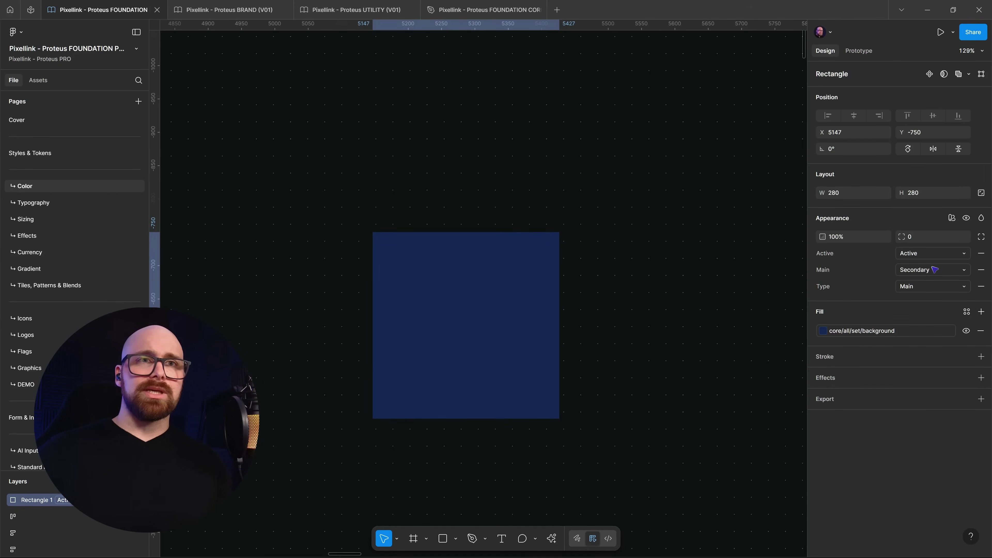
left_click(932, 273)
left_click(913, 281)
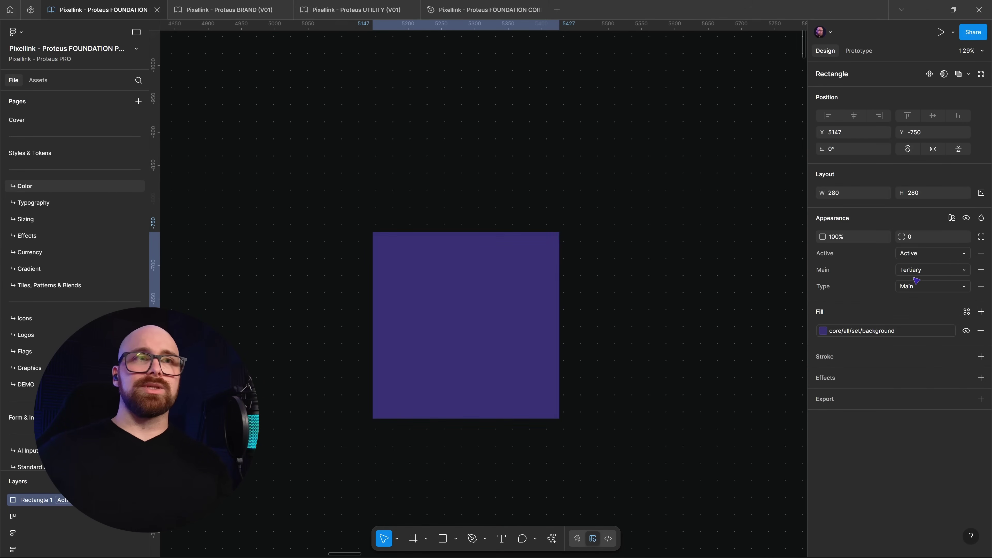
- Add the Mode setting as Dark, try Light, then settle back on Dark
left_click(952, 218)
mouse_move(902, 313)
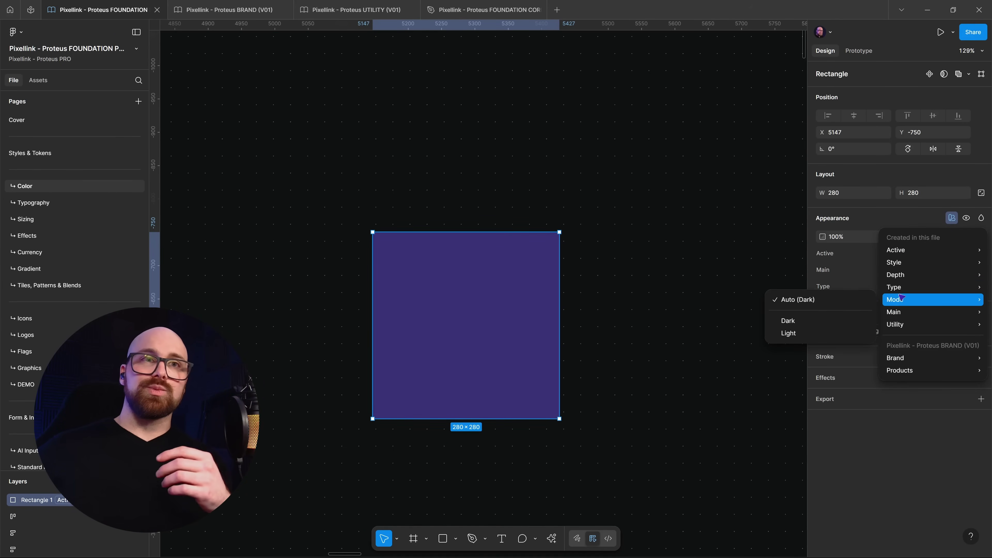
left_click(827, 320)
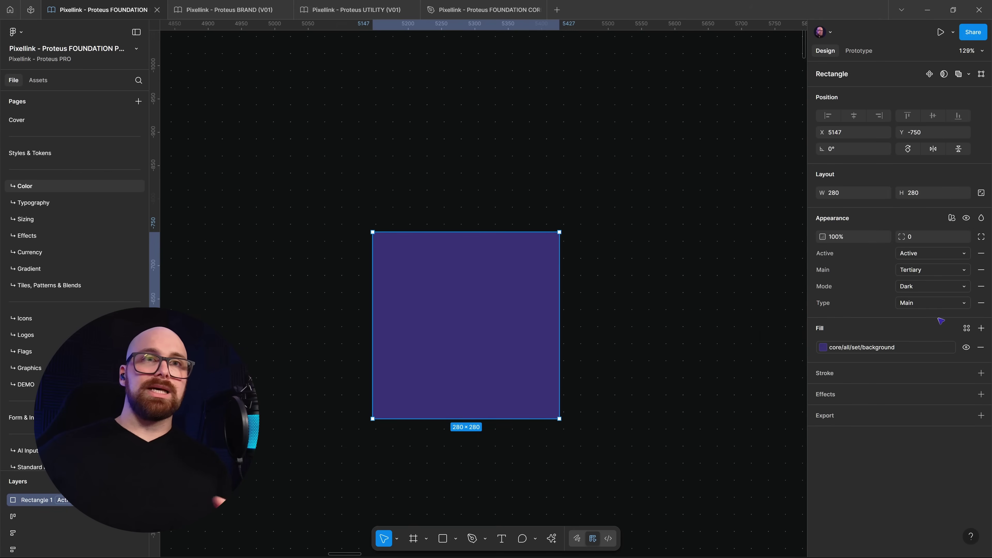
left_click(922, 286)
left_click(894, 296)
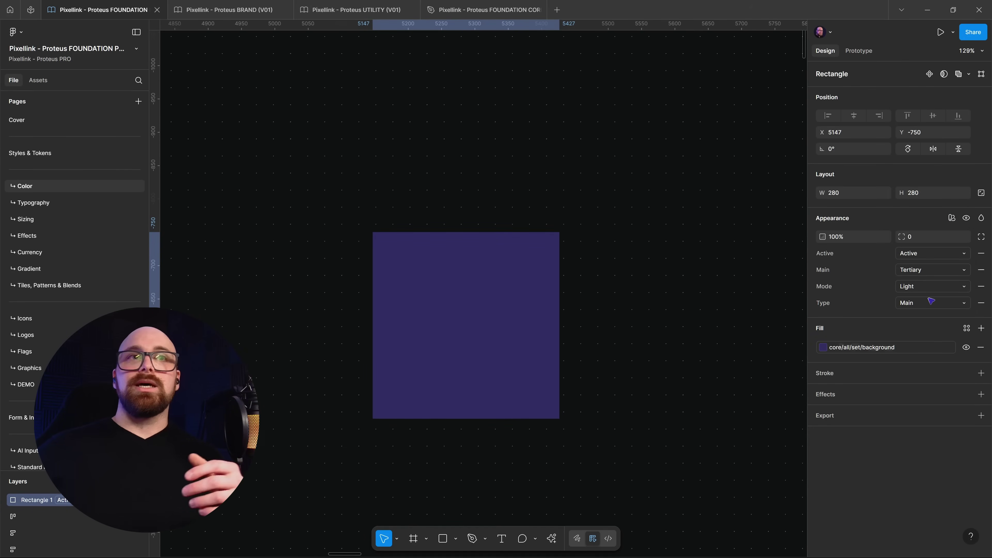
left_click(927, 286)
left_click(898, 271)
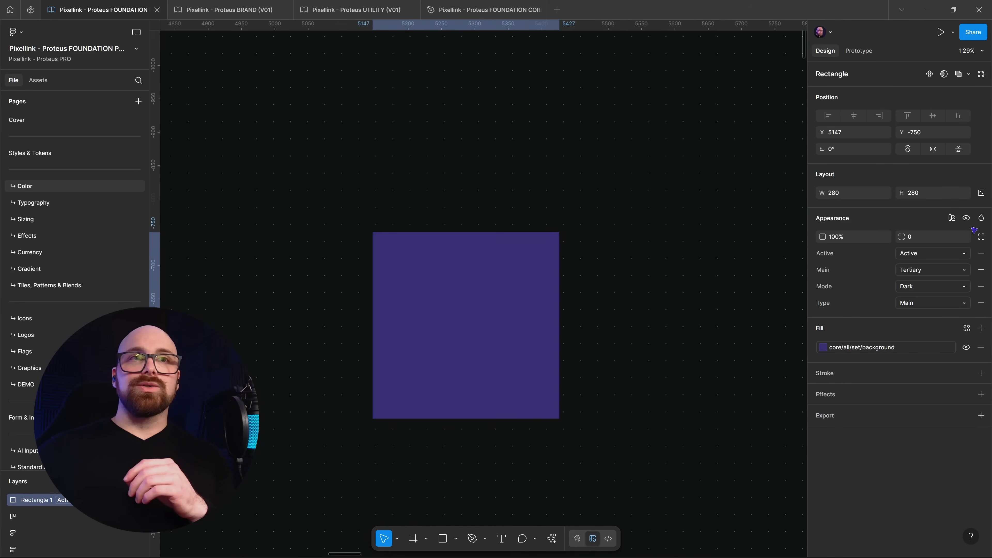
- Add the Style mode and change it from Bold to Subtle
left_click(952, 218)
mouse_move(905, 260)
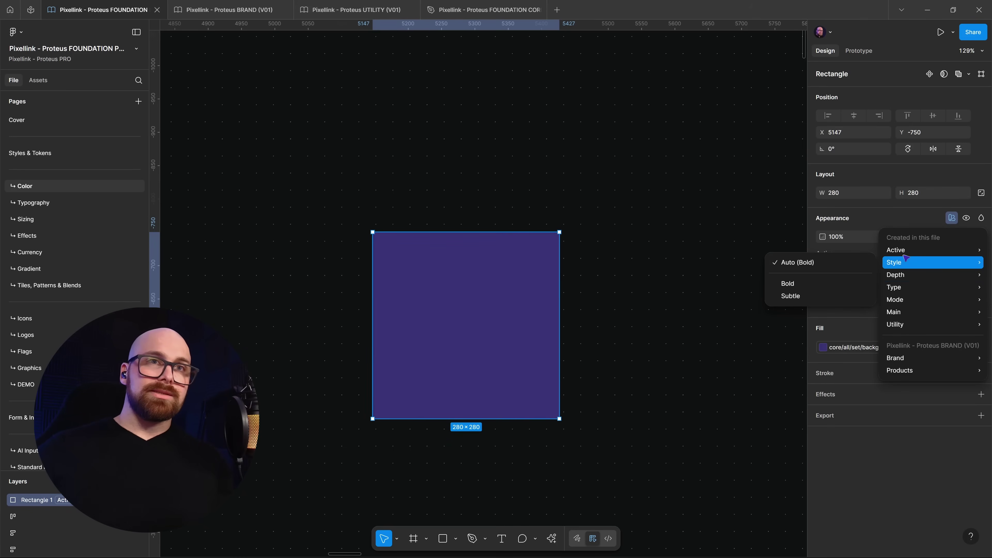
left_click(833, 287)
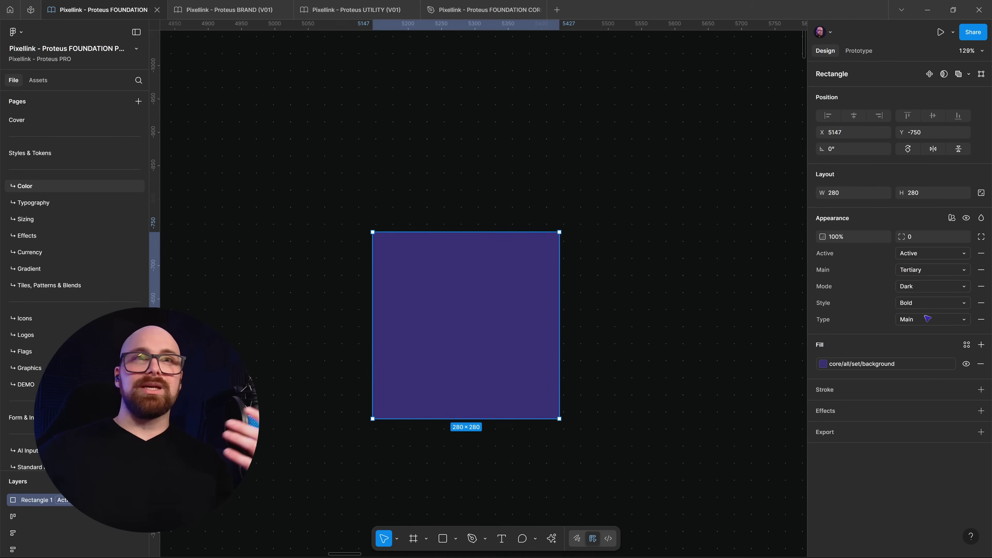
left_click(908, 307)
left_click(899, 315)
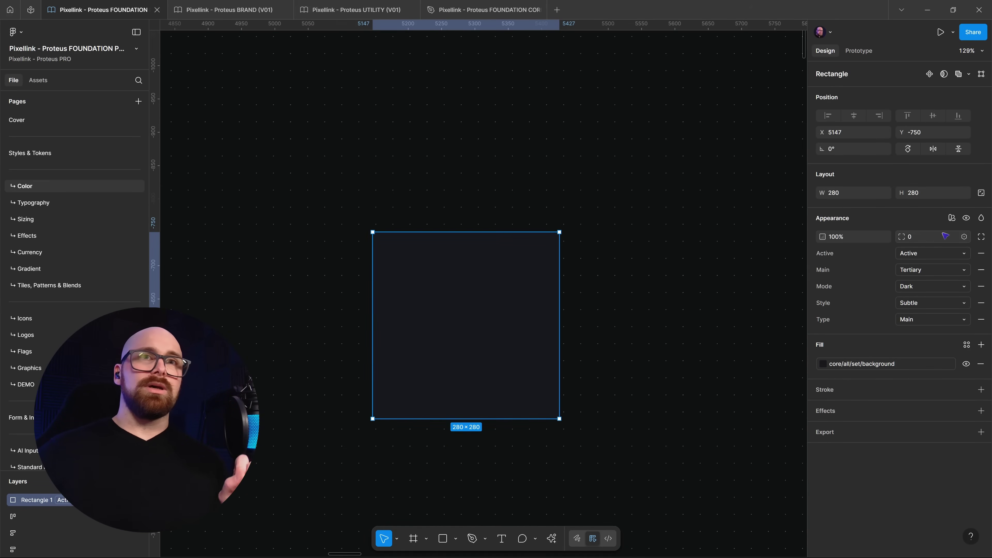
- Delete the test rectangle from the Color page
mouse_move(542, 245)
key("Delete")
scroll(516, 276, "down", 10, "ctrl")
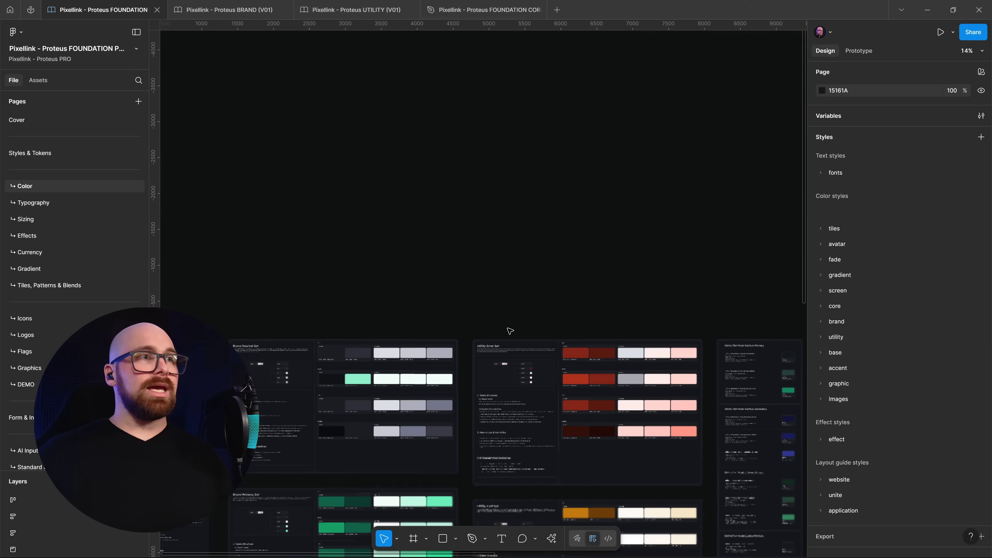
scroll(548, 152, "down", 5)
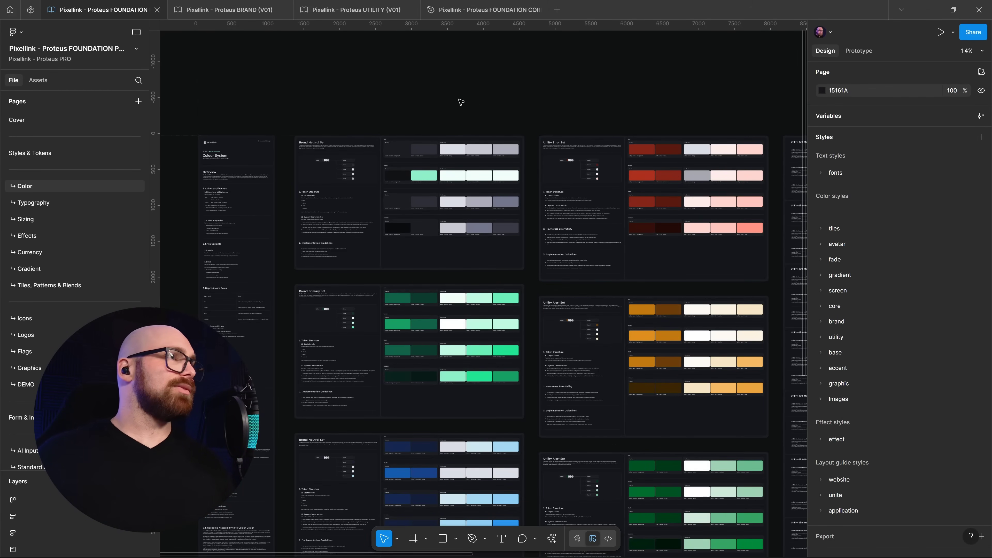
- Open the Typography page and pan to the Header, Title and Body frames
left_click(84, 203)
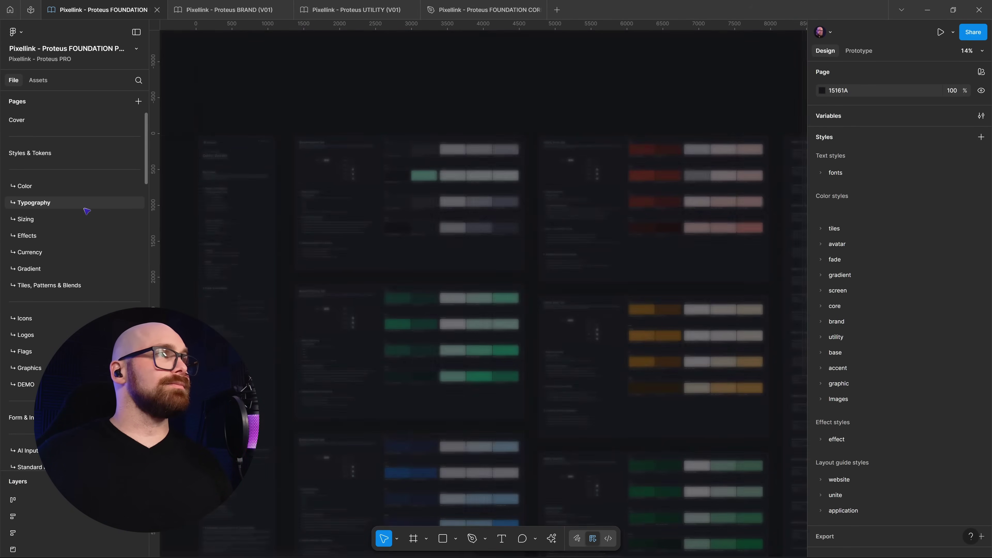
scroll(313, 288, "up", 5)
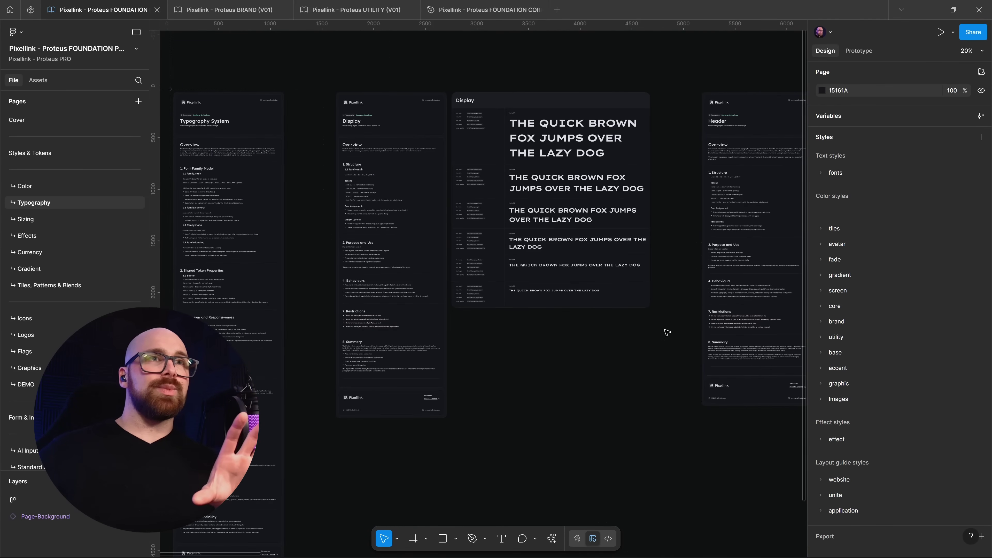
left_click_drag(668, 332, 405, 335)
left_click_drag(777, 274, 414, 273)
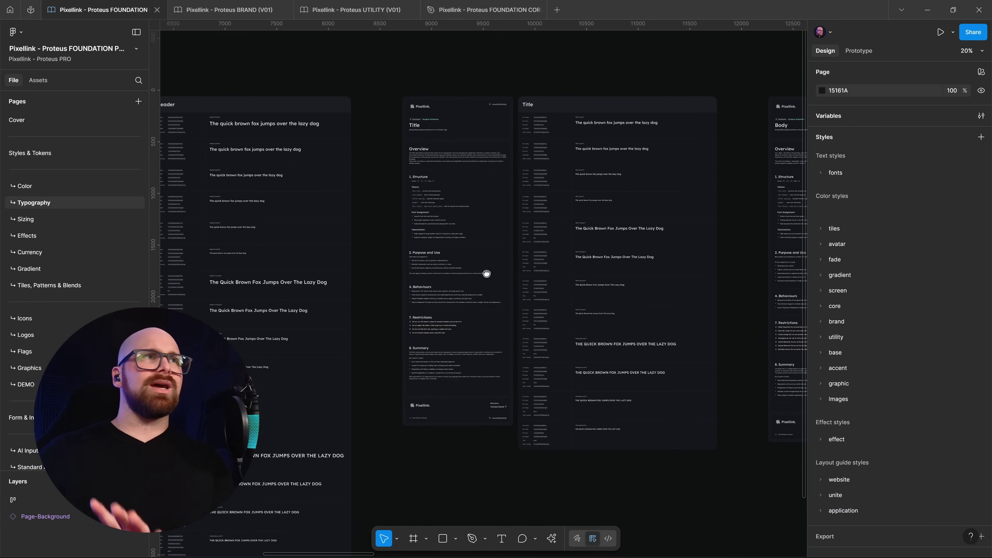
scroll(486, 274, "right", 10)
scroll(426, 238, "down", 4)
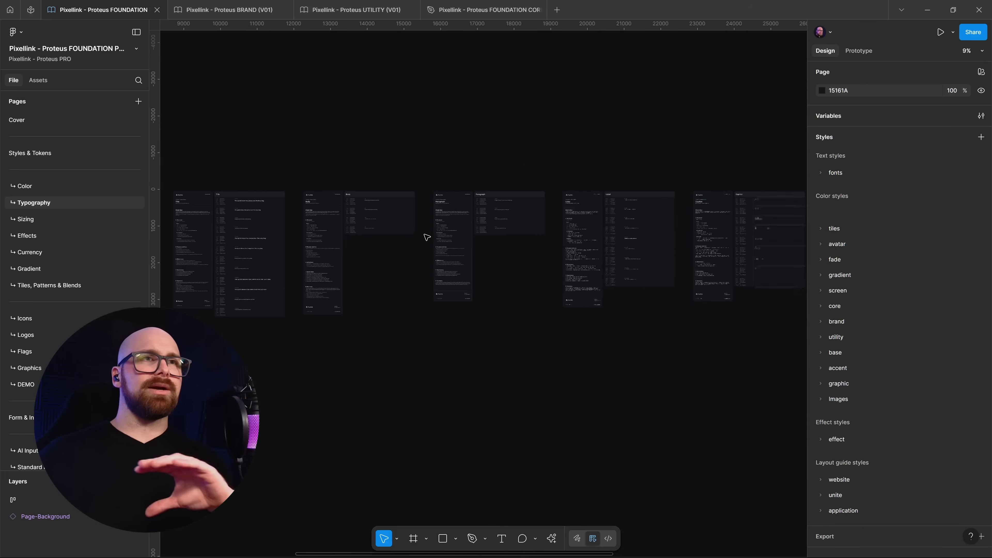
scroll(682, 281, "right", 5)
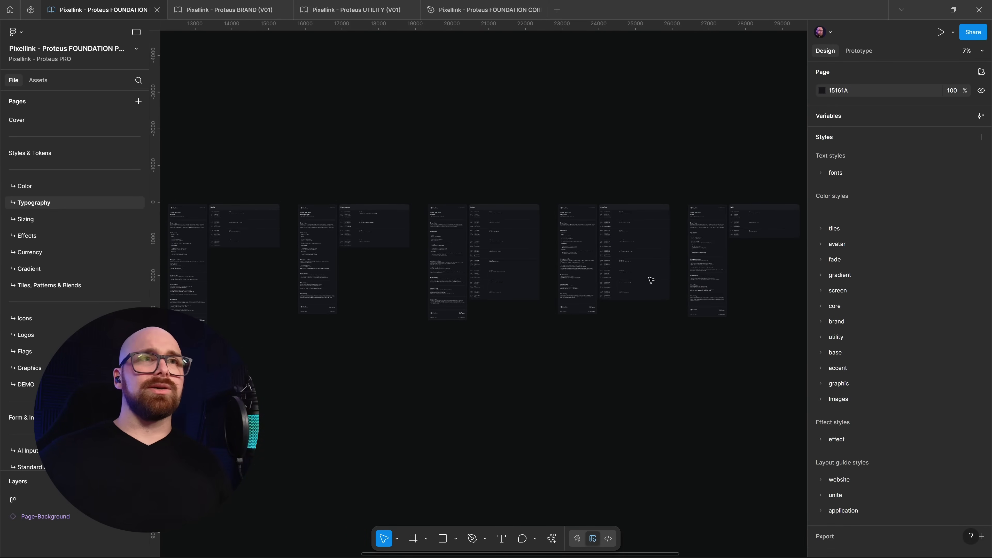
scroll(652, 280, "up", 5)
- Pan on past the Info frame to the Mono guideline and code-sample frames
left_click_drag(725, 246, 171, 202)
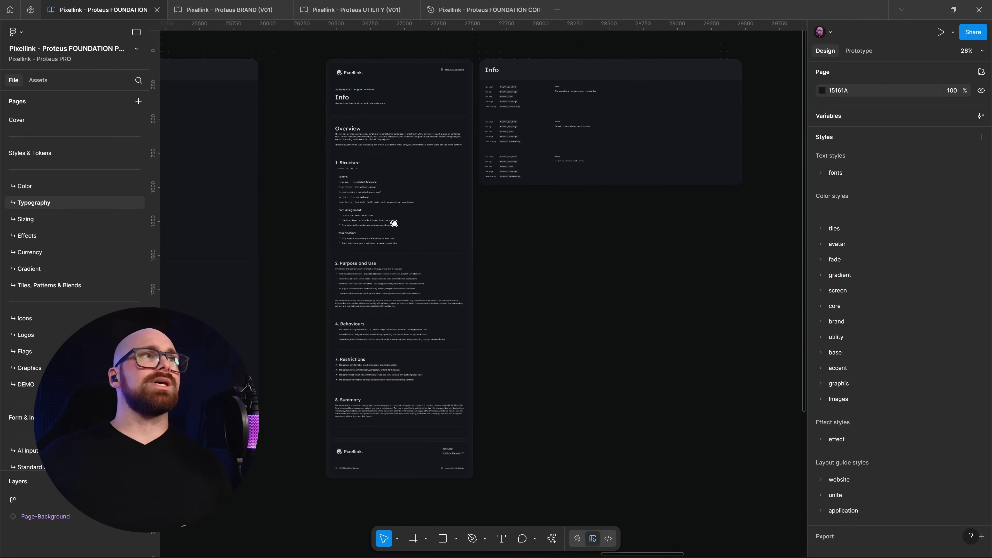
scroll(394, 223, "right", 5)
scroll(473, 167, "up", 5)
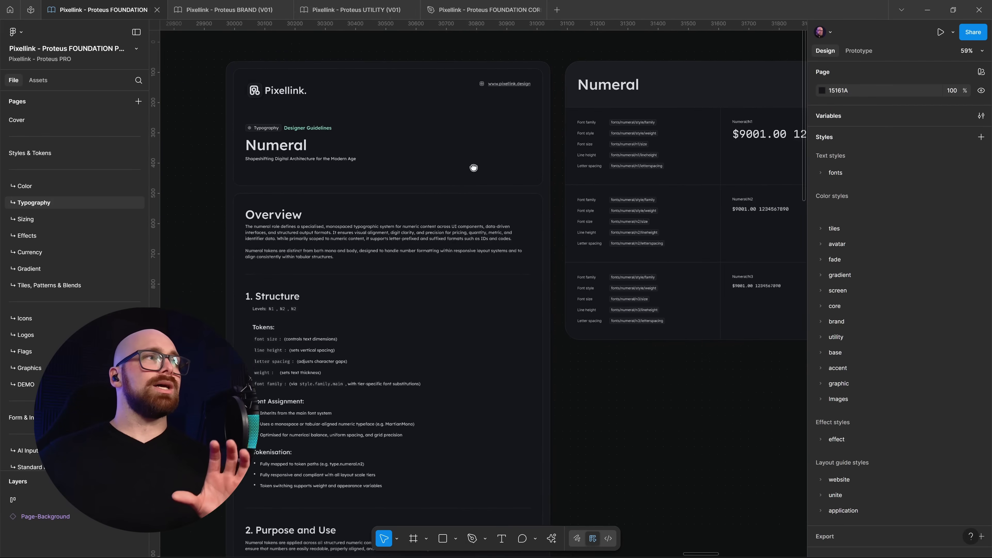
scroll(474, 167, "right", 2)
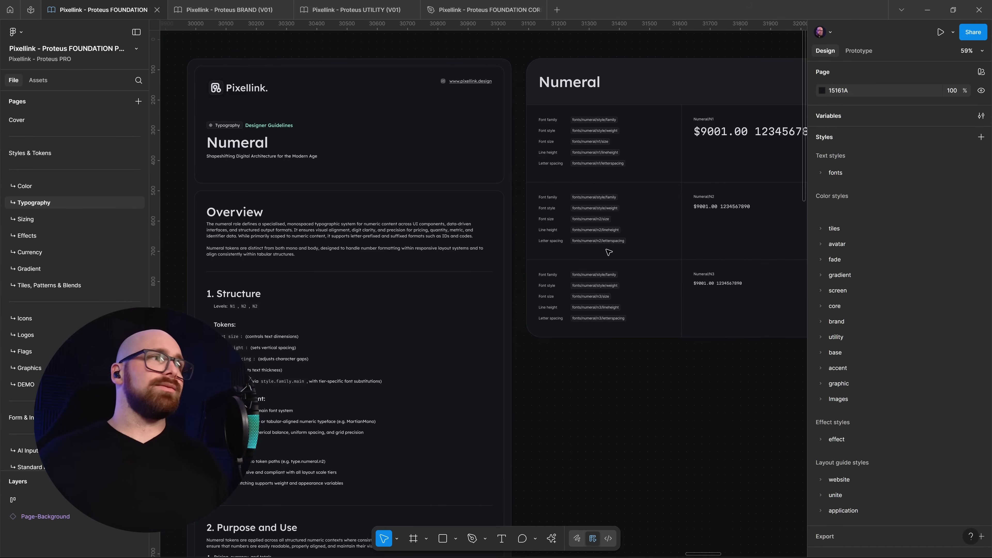
scroll(604, 242, "down", 3)
scroll(476, 246, "right", 10)
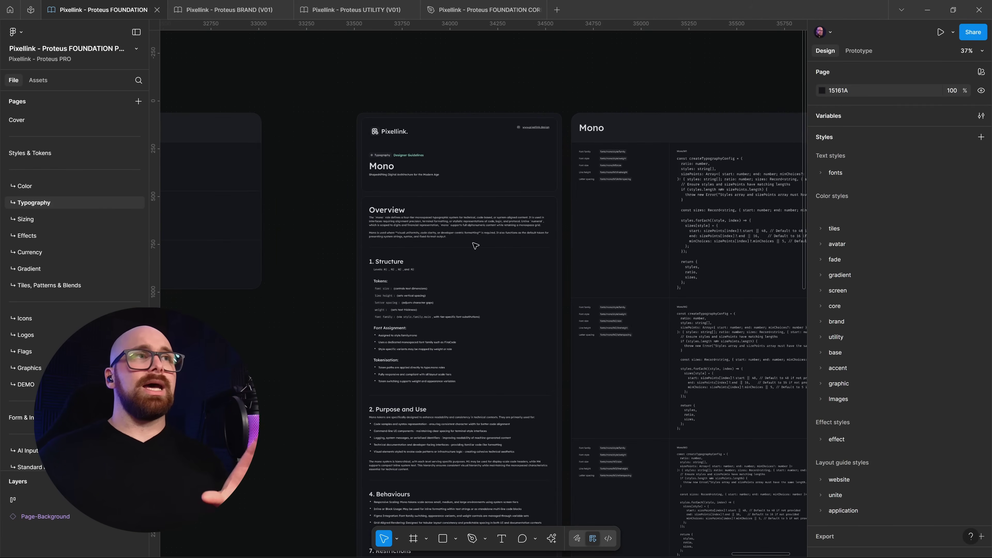
scroll(741, 307, "right", 5)
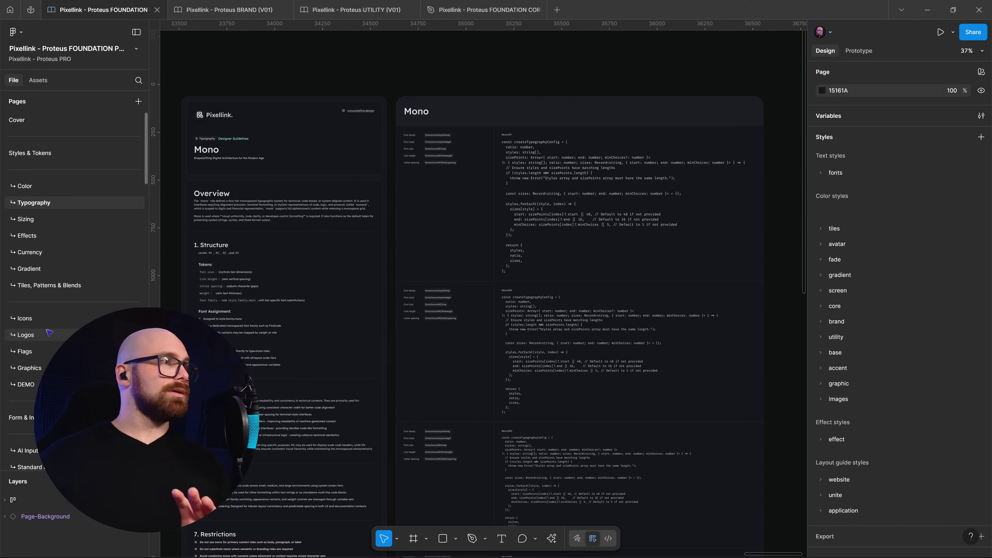
- Open the Icons page and bring the Processing States and Utility icon frames into view
left_click(25, 318)
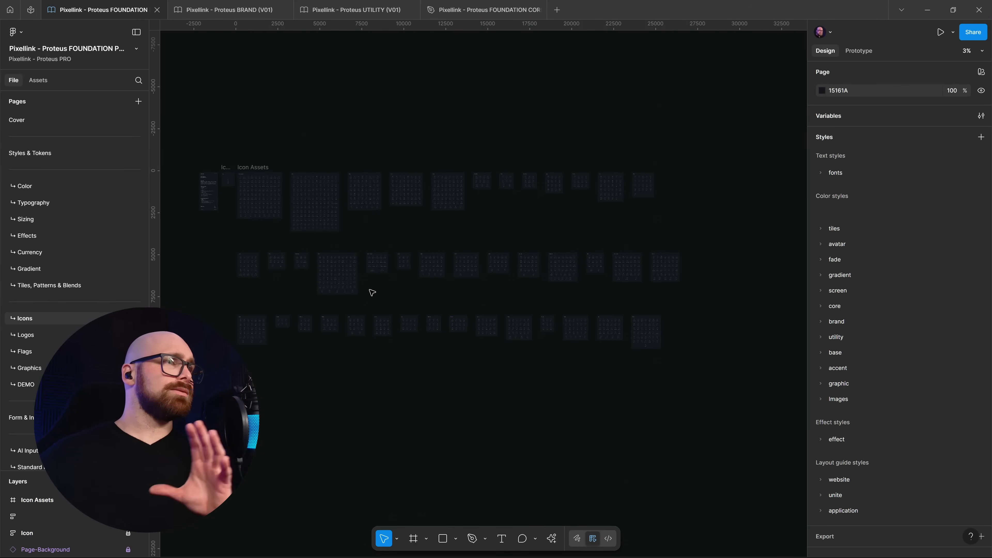
scroll(352, 288, "up", 10)
scroll(580, 272, "down", 3)
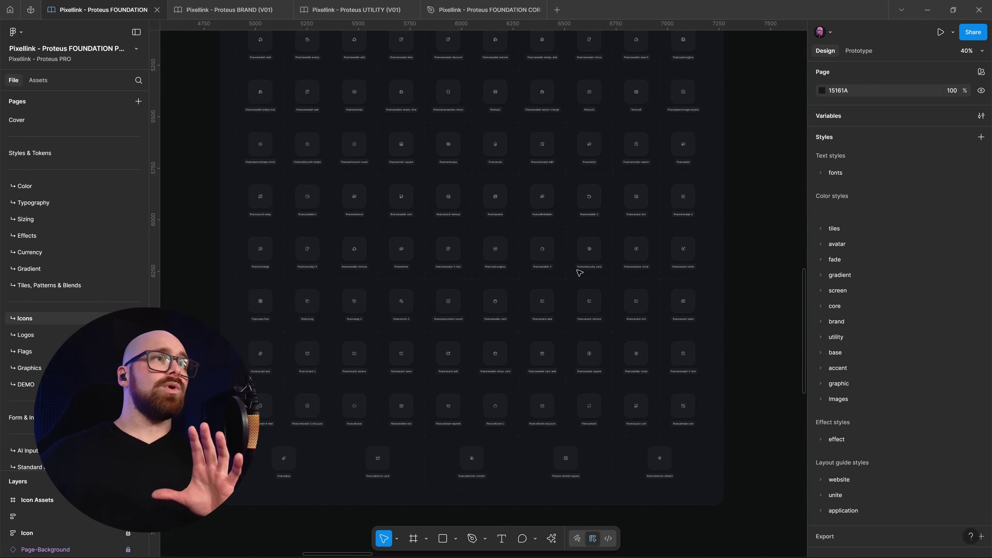
scroll(579, 273, "up", 5)
scroll(579, 272, "left", 2)
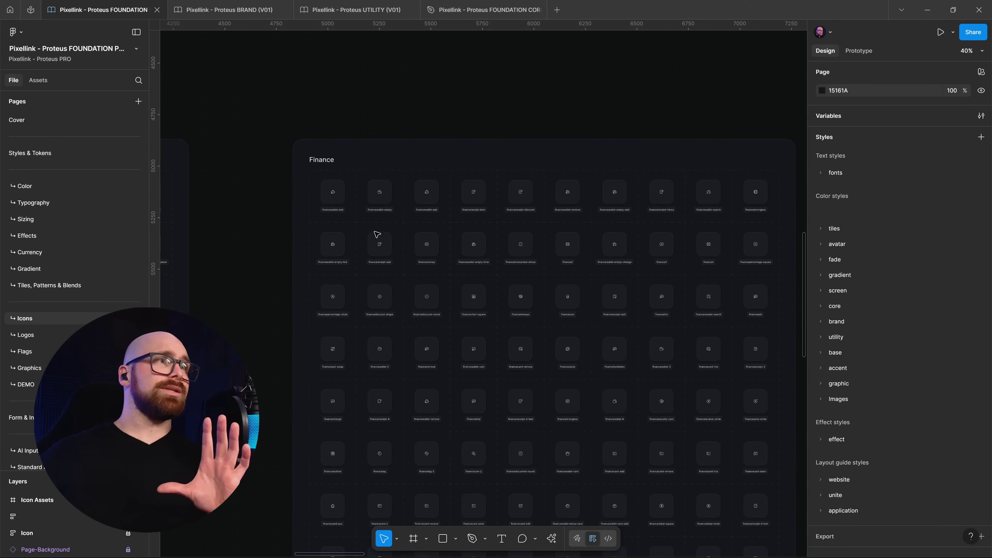
scroll(377, 234, "down", 3)
scroll(432, 281, "up", 5)
left_click_drag(643, 178, 699, 441)
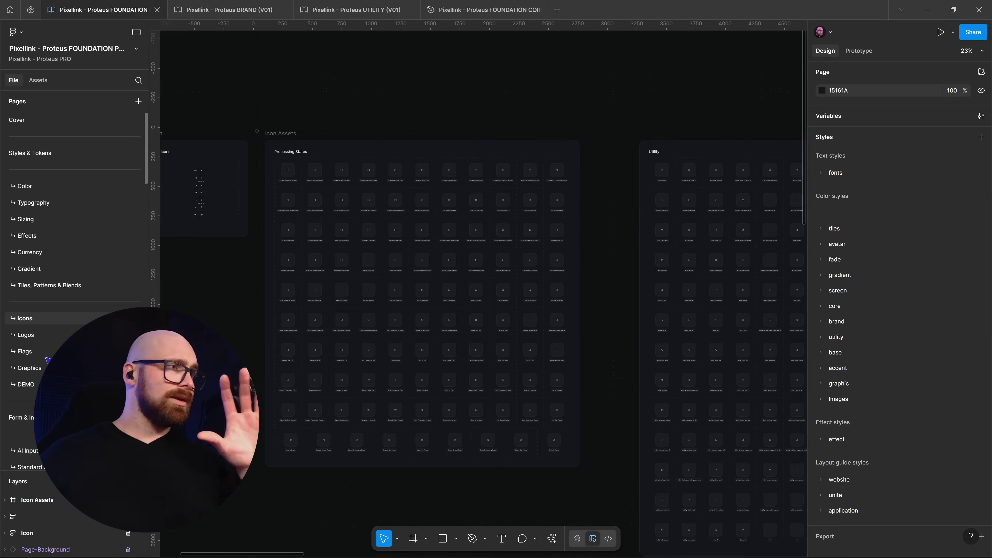
scroll(43, 348, "down", 3)
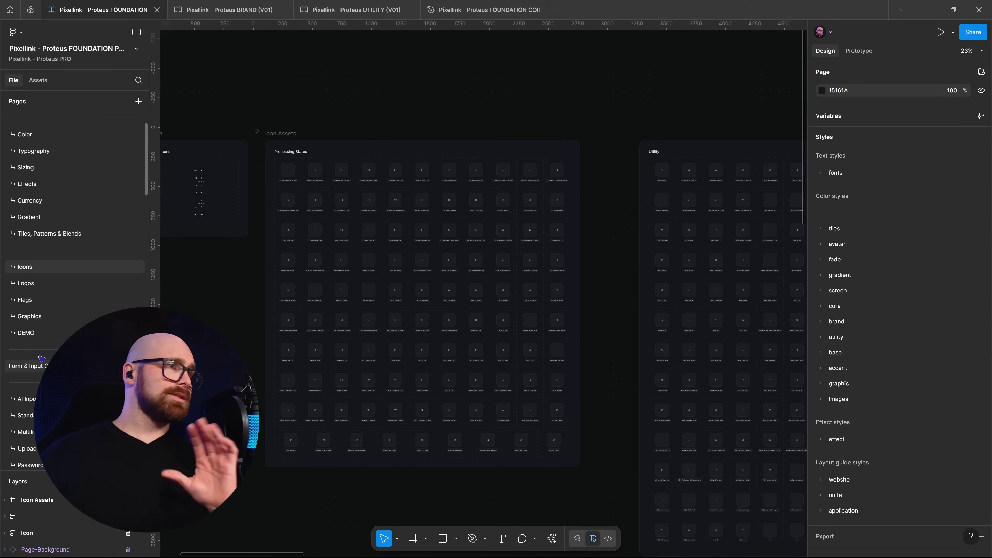
left_click(38, 334)
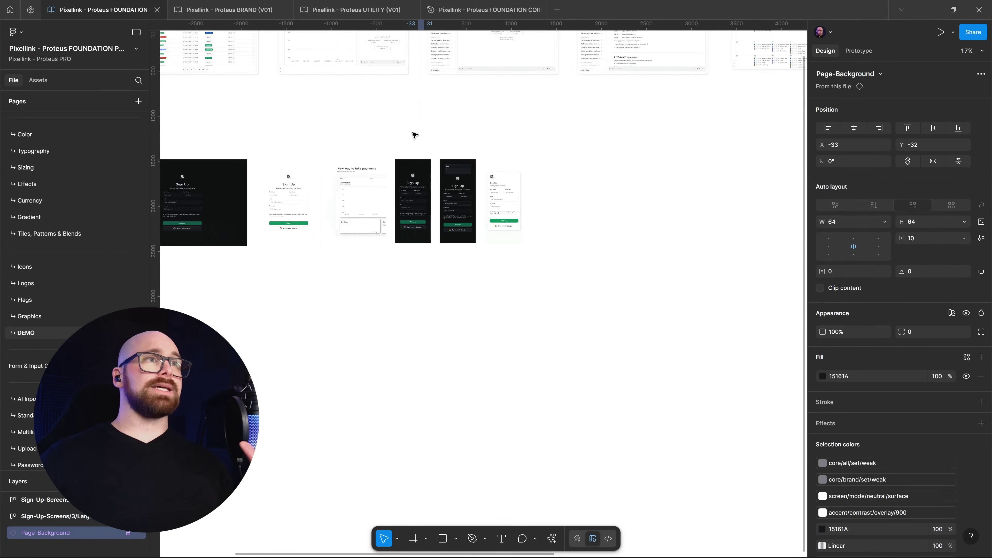
scroll(484, 335, "up", 5)
scroll(465, 110, "down", 1, "ctrl")
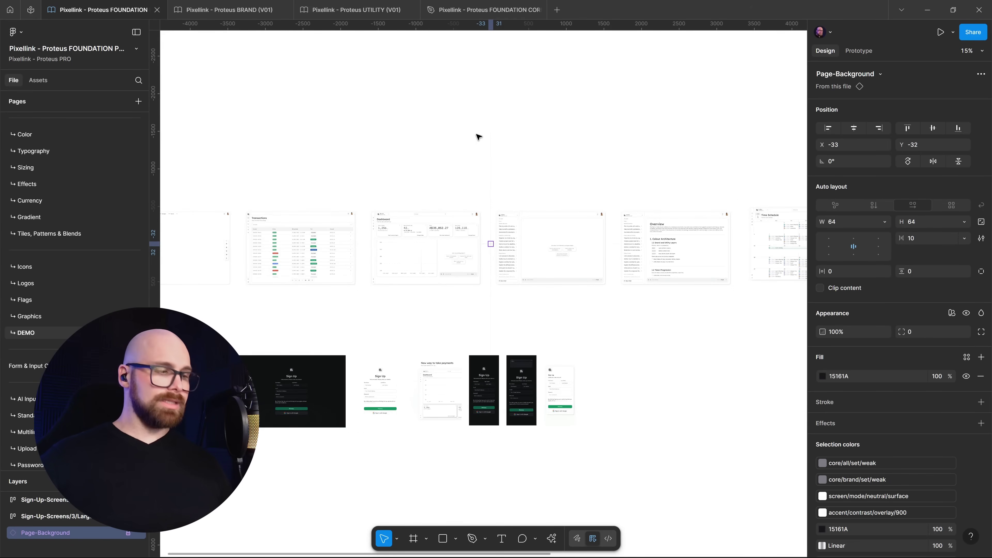
key("ctrl+backslash")
scroll(477, 131, "left", 5)
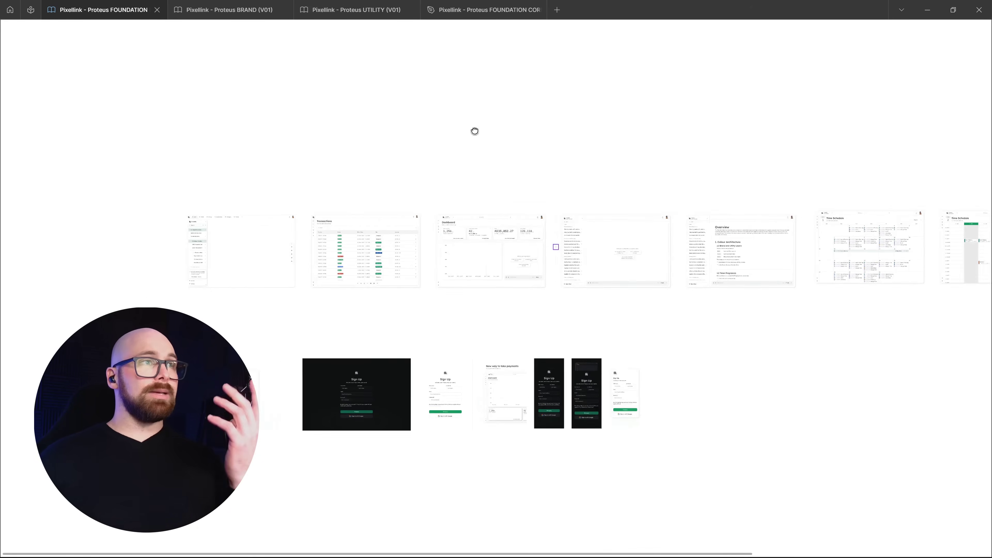
scroll(668, 414, "up", 10, "ctrl")
left_click_drag(227, 319, 631, 392)
scroll(606, 379, "right", 1)
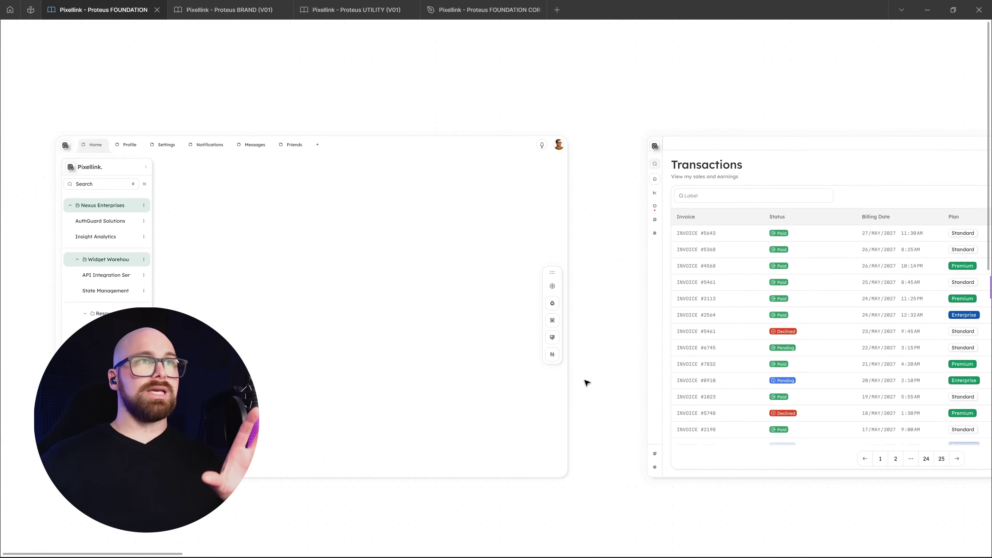
scroll(639, 367, "right", 15)
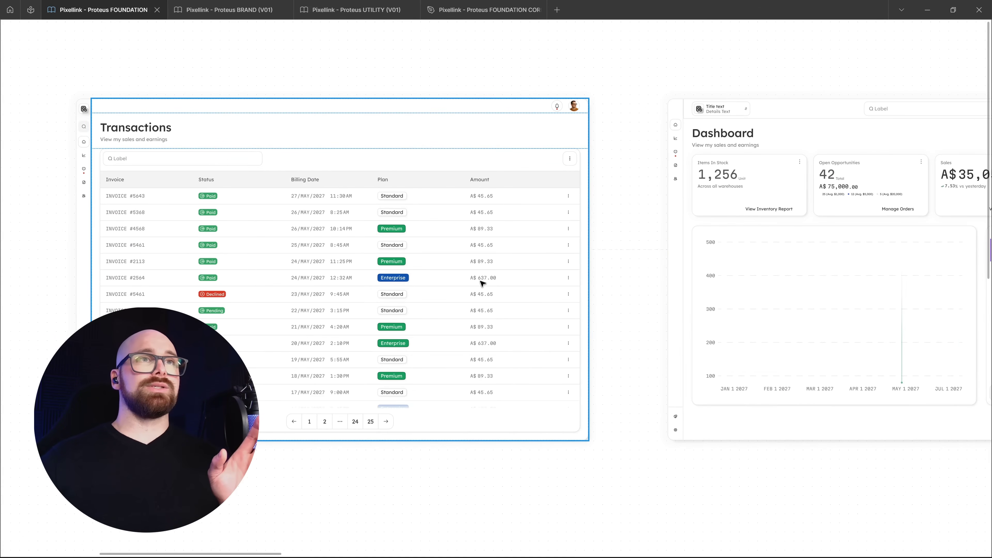
scroll(650, 284, "right", 15)
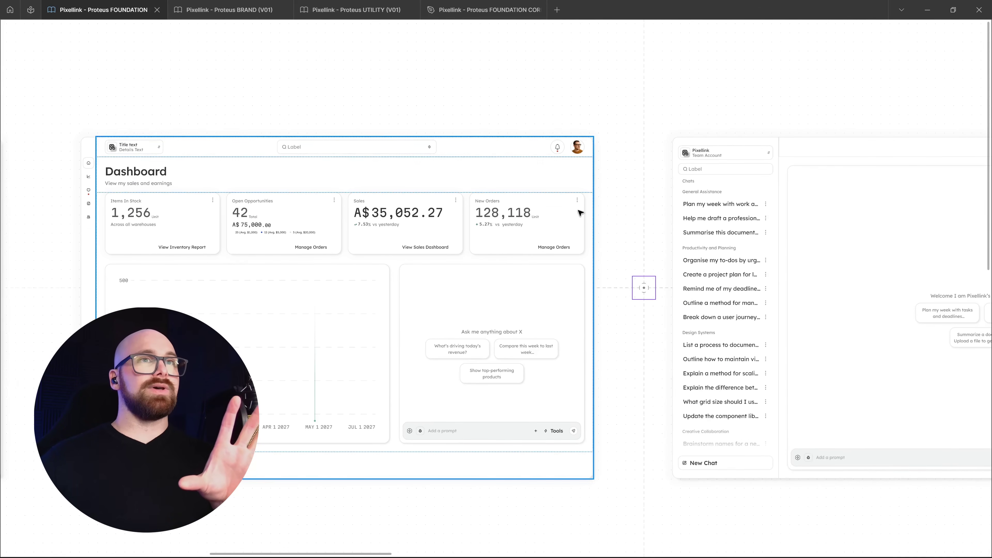
left_click_drag(830, 111, 298, 108)
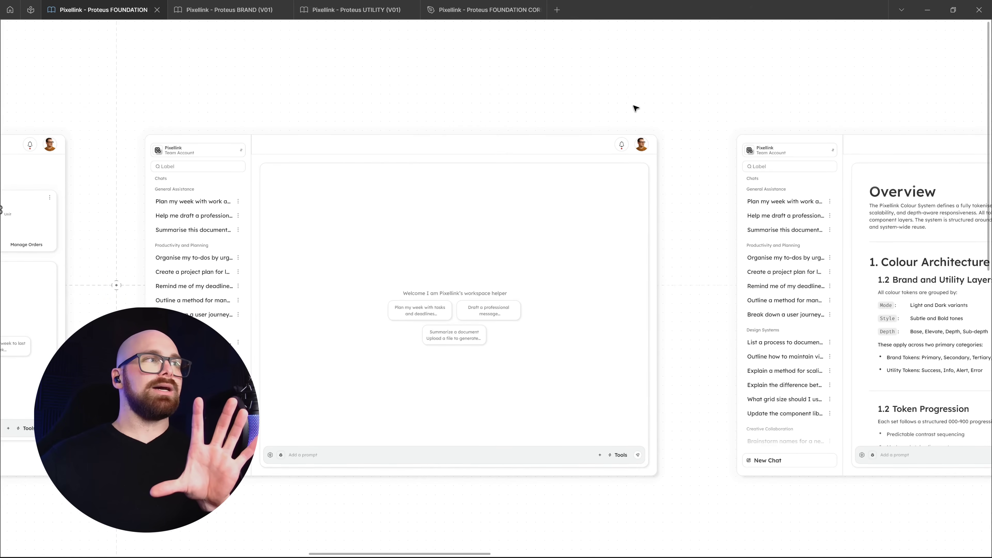
- Zoom out to all DEMO screens and set the page's colour mode to Dark
scroll(758, 113, "right", 10)
key("ctrl+backslash")
key("shift+1")
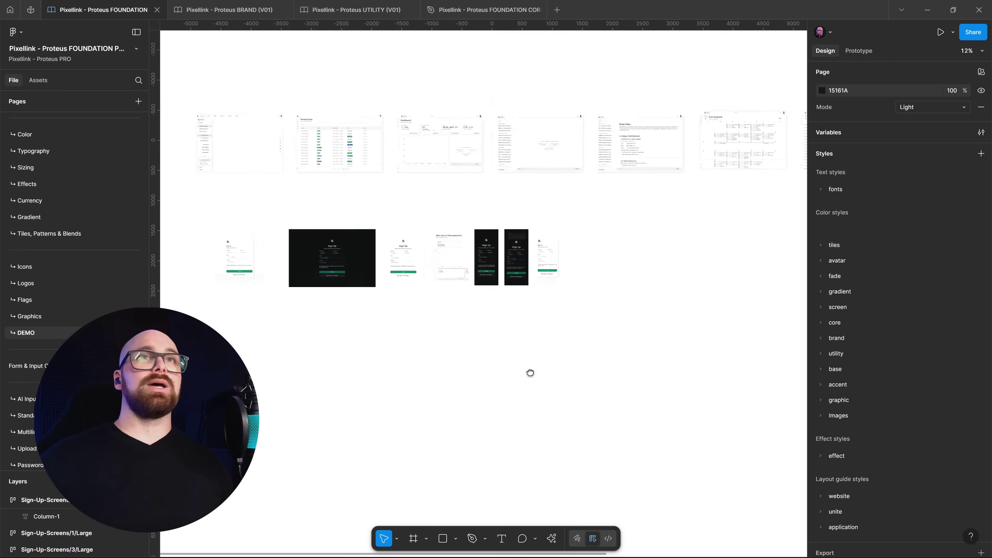
left_click(909, 111)
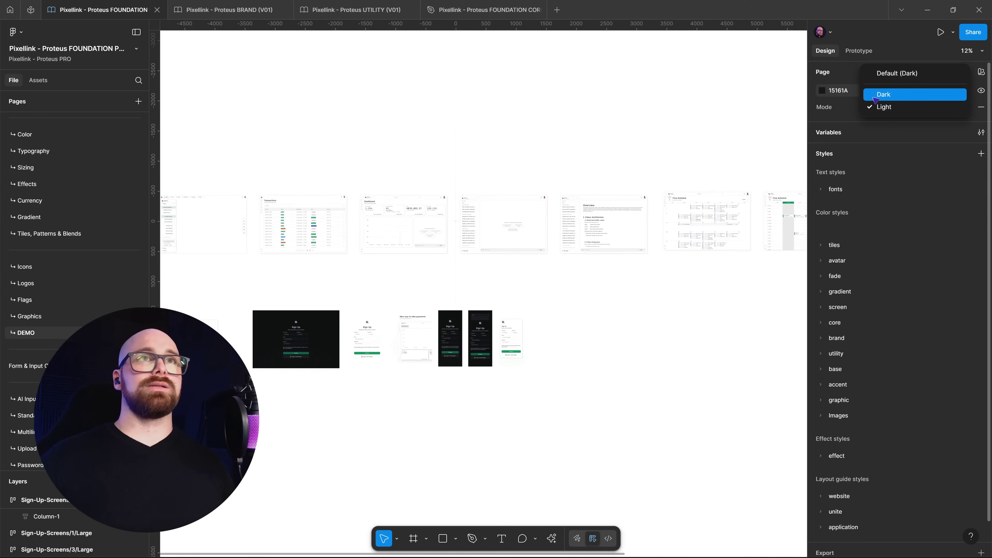
key("Return")
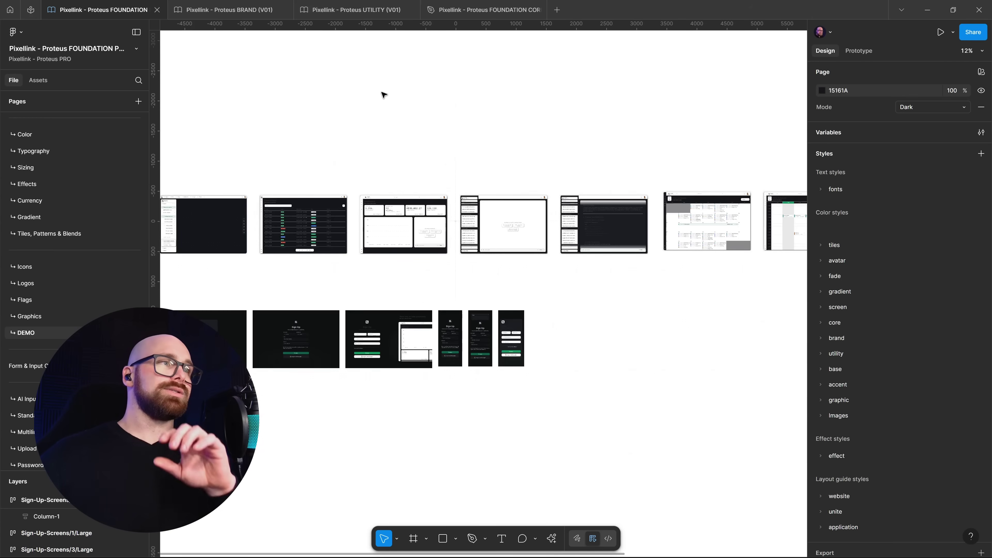
- Hide the interface and pan across the row of dark-mode screen frames
scroll(369, 116, "down", 4)
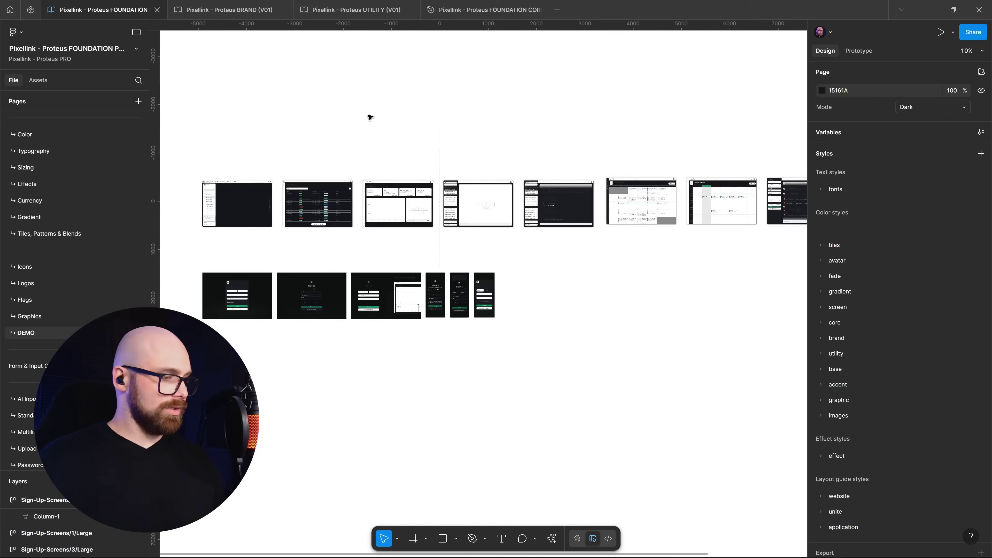
key("ctrl+backslash")
scroll(373, 149, "up", 3)
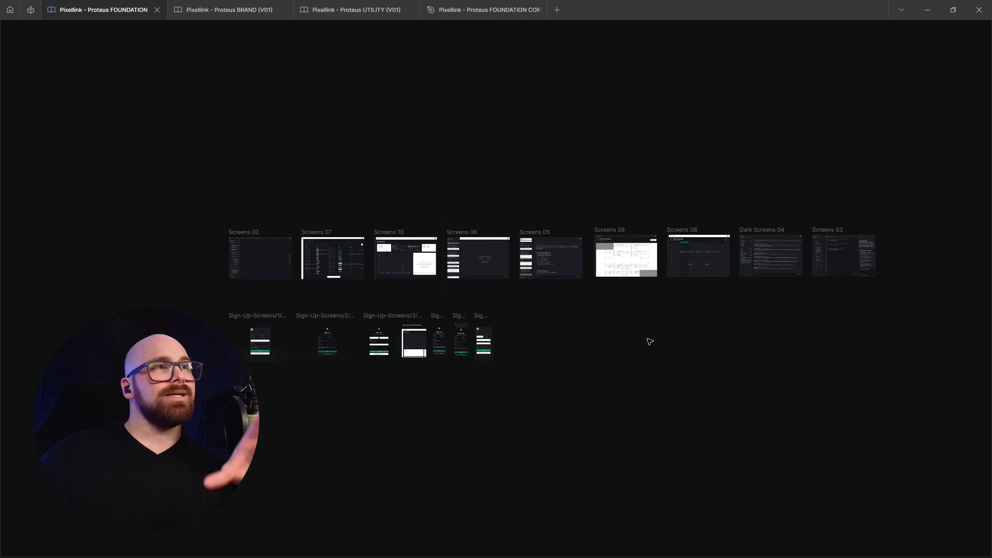
scroll(230, 274, "up", 10)
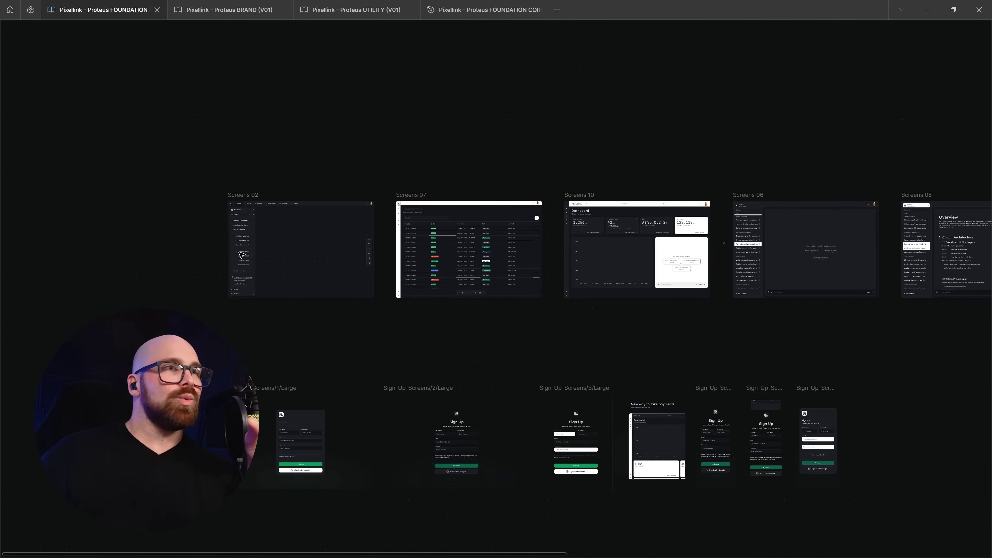
scroll(241, 255, "up", 4)
left_click_drag(395, 355, 490, 359)
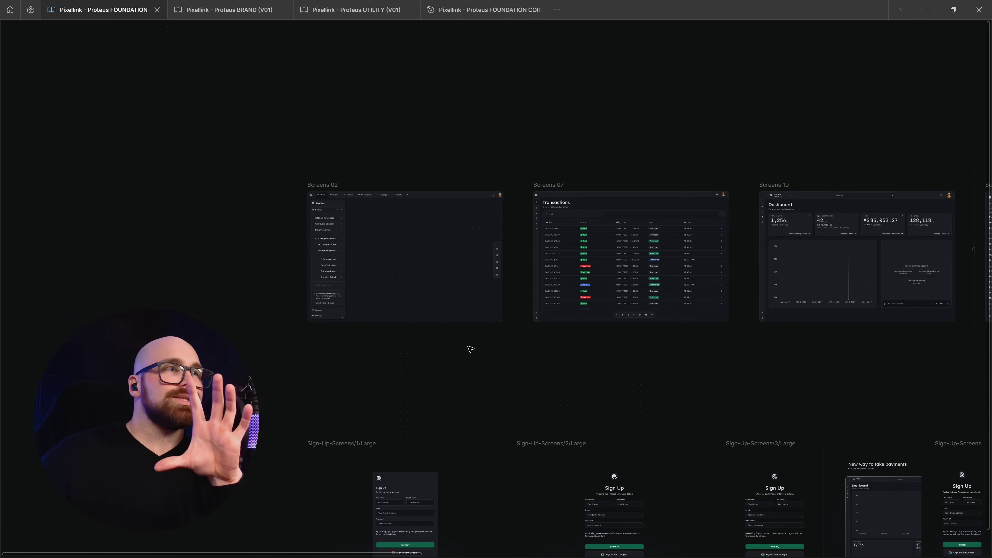
scroll(428, 306, "up", 4)
scroll(525, 421, "up", 3)
scroll(508, 234, "down", 1)
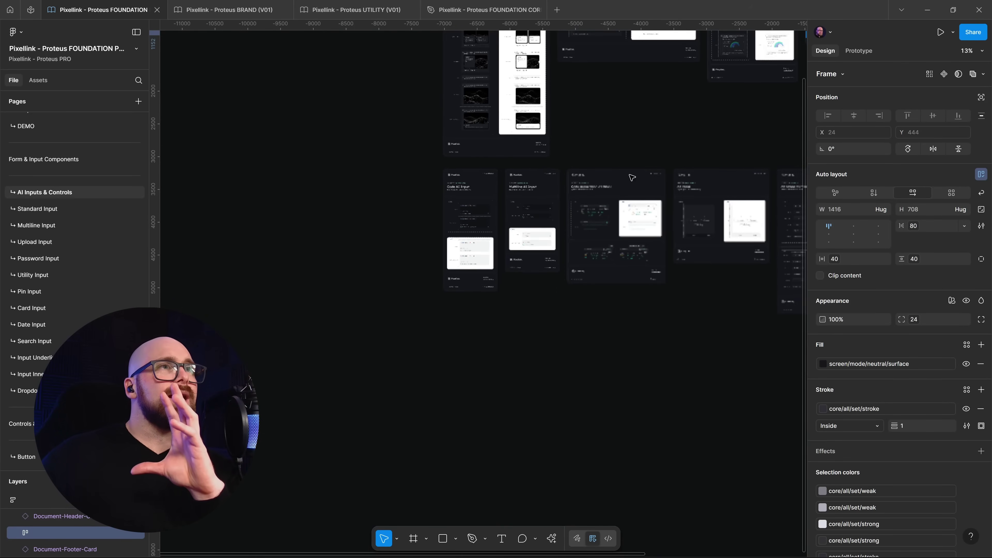
left_click_drag(629, 173, 447, 322)
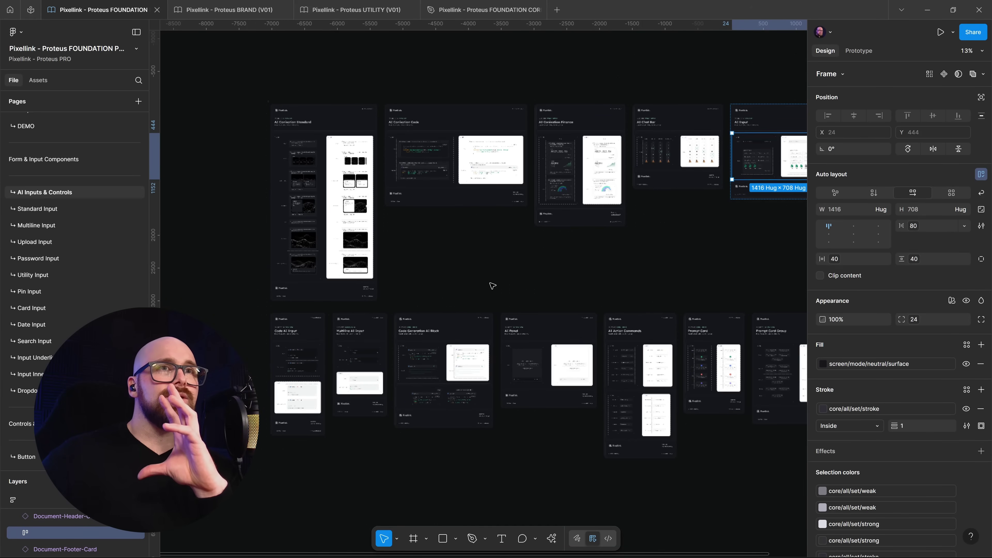
left_click(493, 286)
scroll(322, 161, "up", 3)
scroll(321, 161, "up", 5)
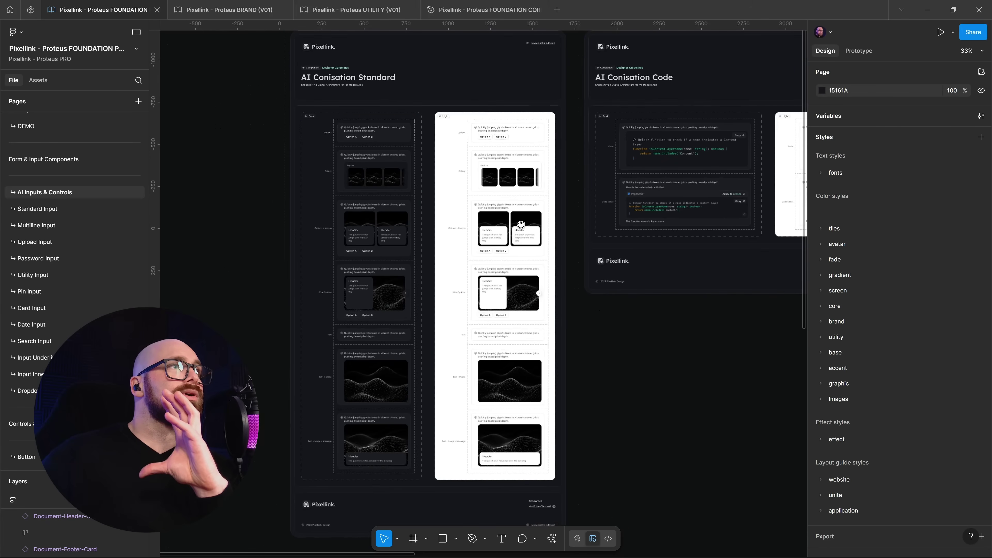
scroll(602, 297, "up", 4)
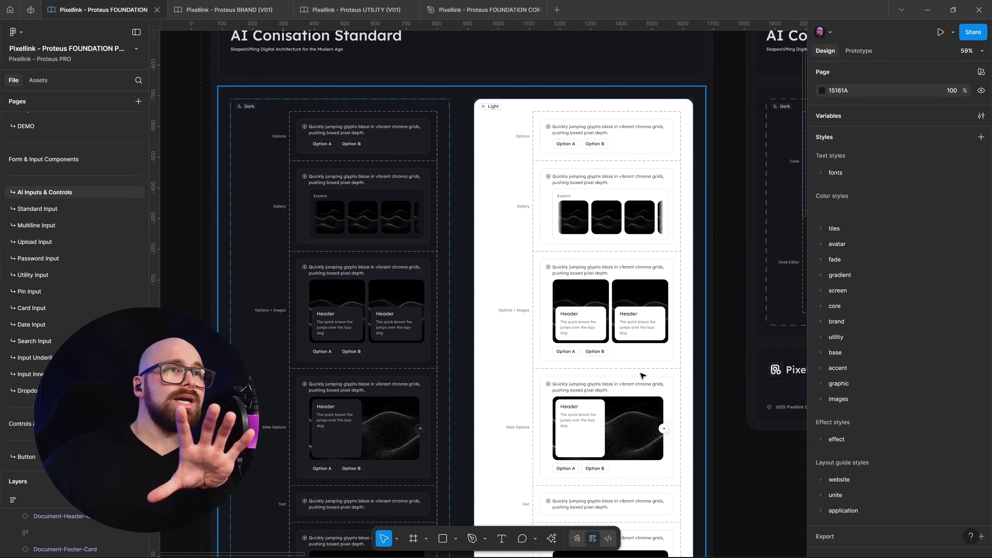
scroll(645, 317, "right", 10)
scroll(702, 441, "right", 10)
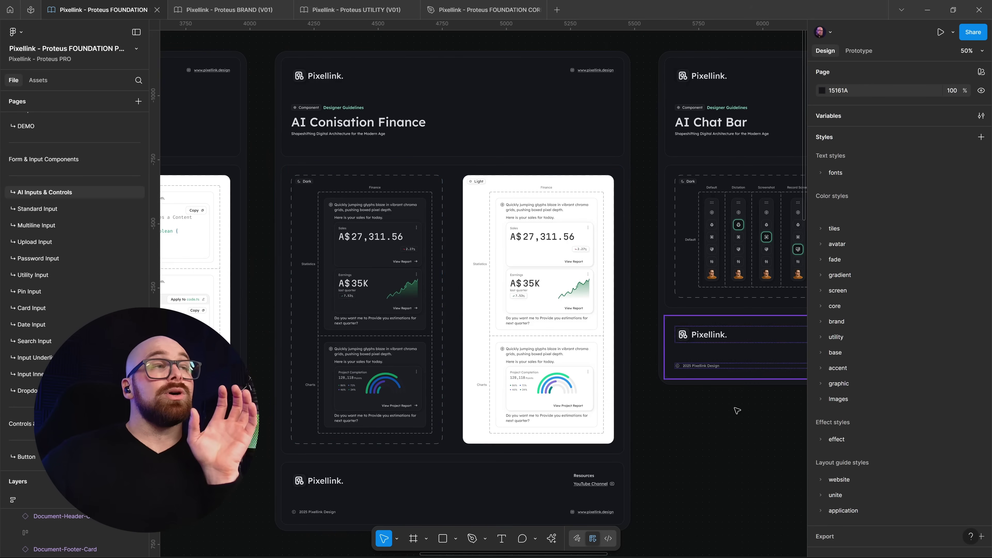
left_click_drag(694, 429, 258, 430)
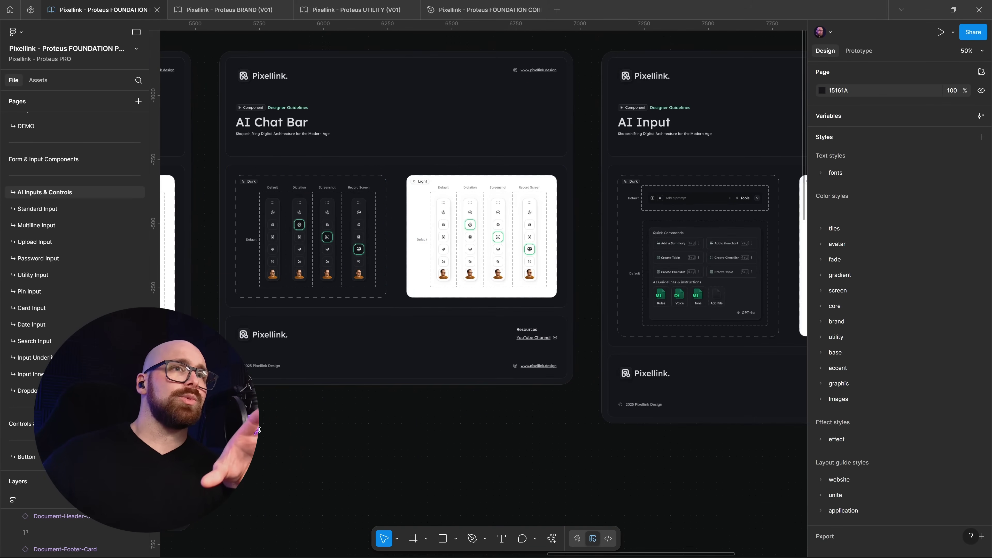
scroll(796, 396, "right", 5)
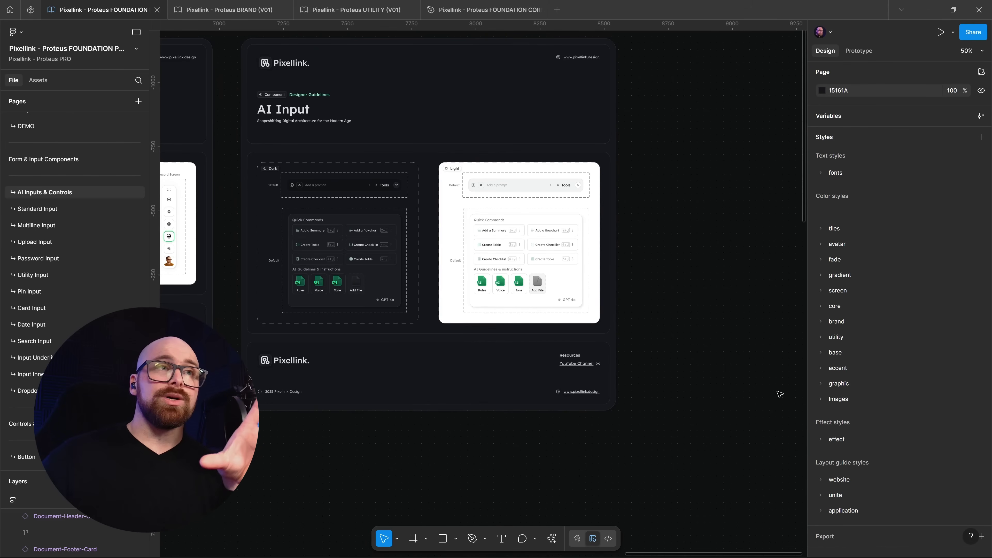
scroll(701, 321, "down", 5)
scroll(489, 243, "down", 5)
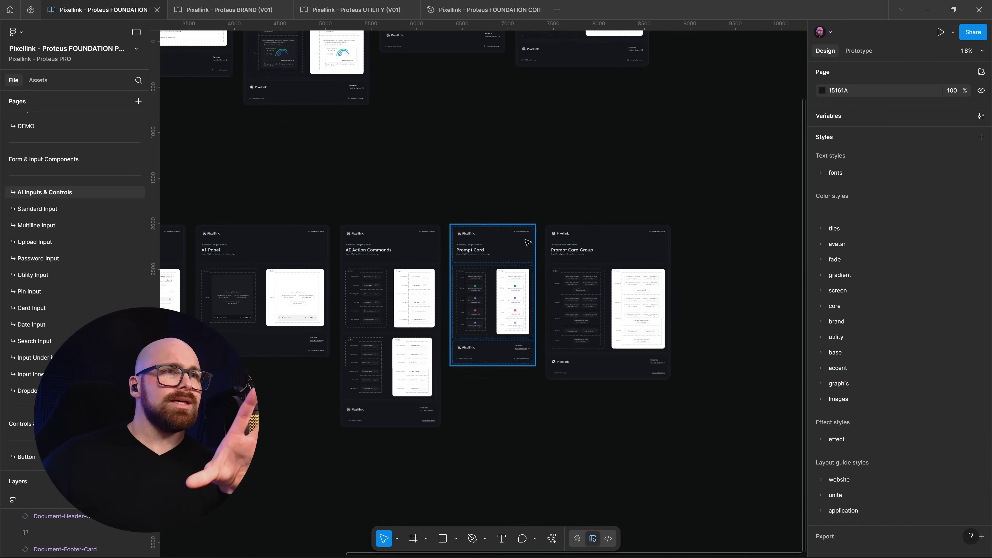
scroll(402, 349, "up", 10)
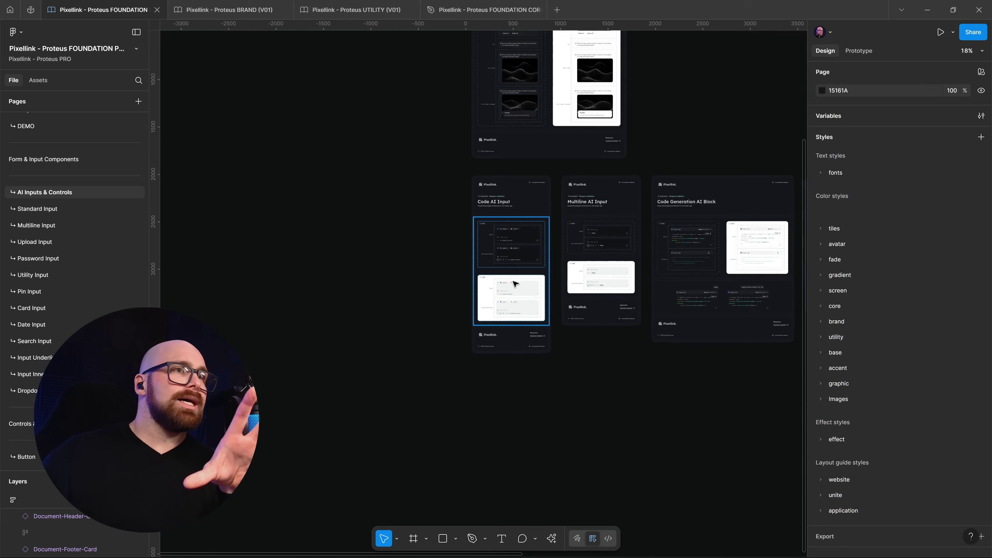
scroll(586, 358, "right", 1)
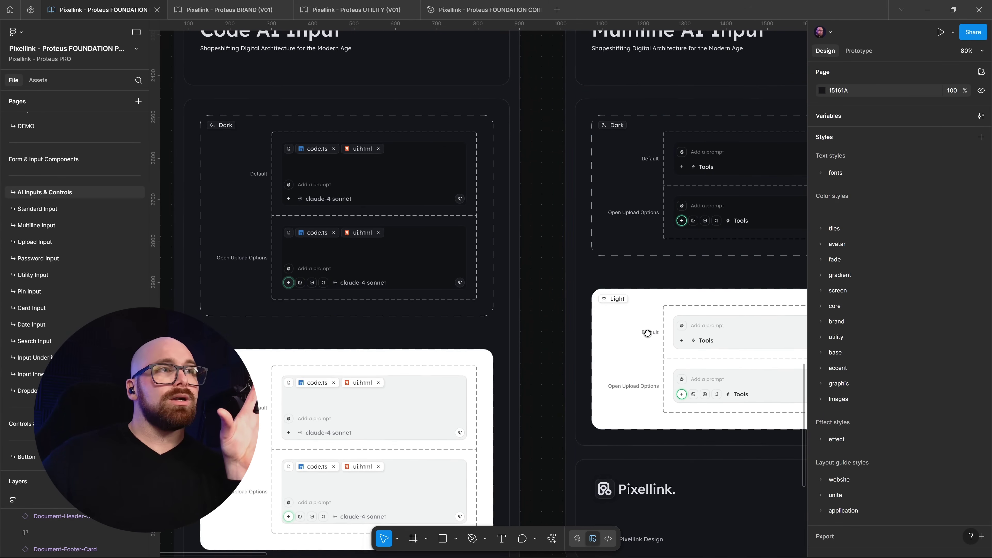
scroll(650, 349, "down", 2)
scroll(668, 382, "right", 10)
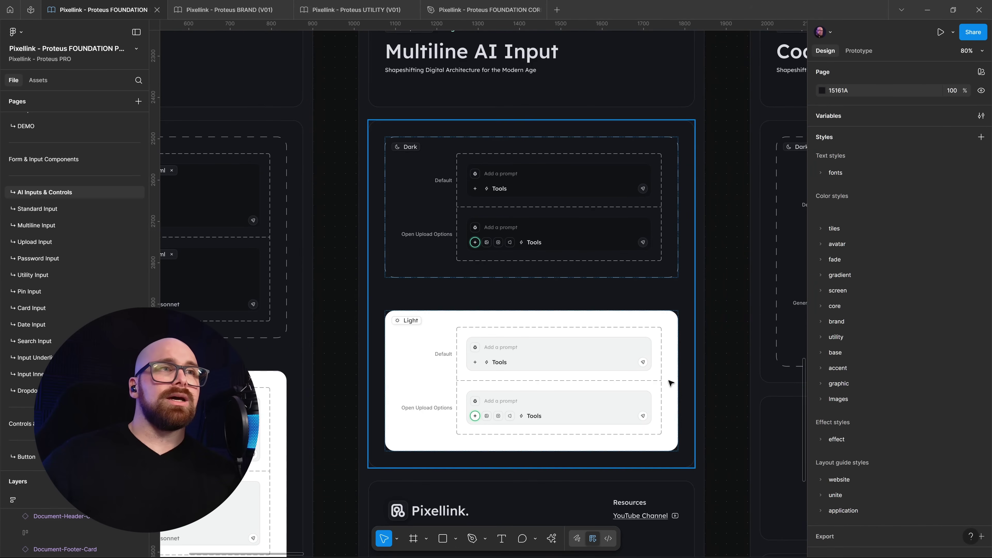
scroll(646, 339, "up", 3)
left_click_drag(647, 340, 360, 316)
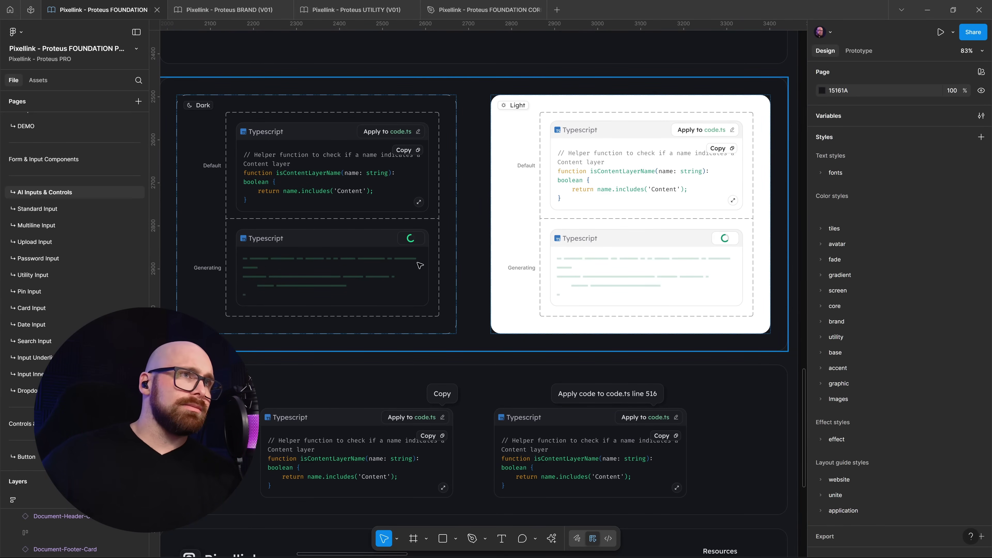
scroll(548, 201, "down", 2)
scroll(399, 215, "right", 10)
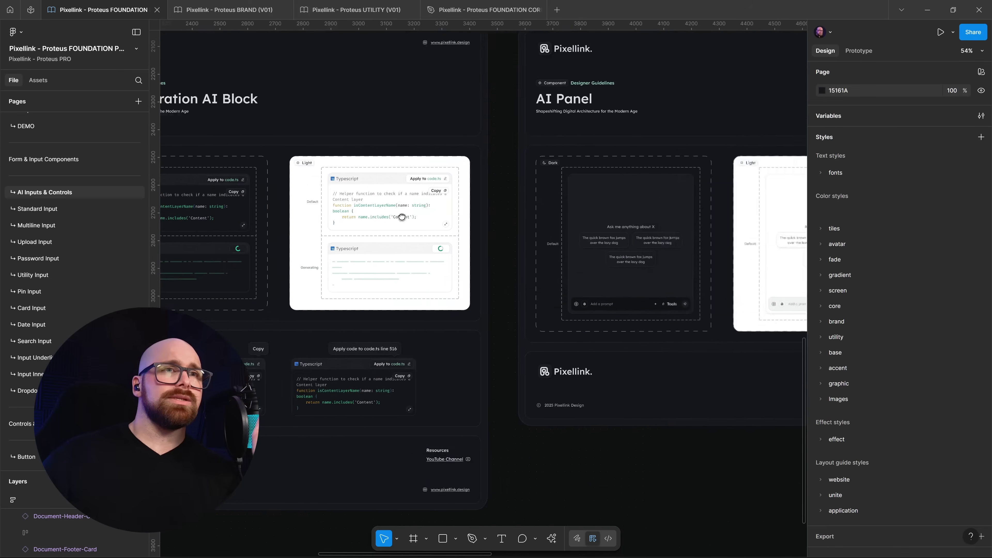
scroll(615, 277, "right", 10)
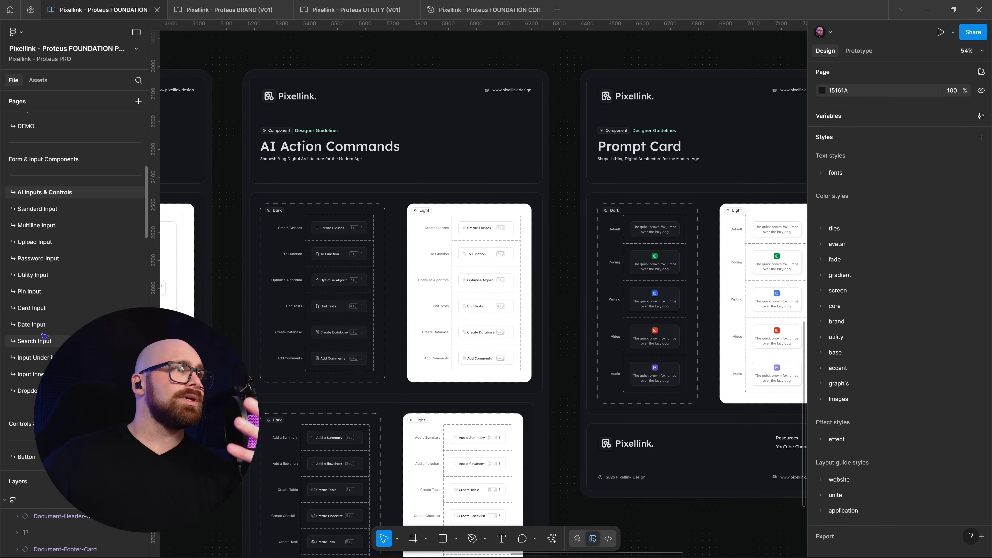
- Move via the Table page to the Calendar page with its Calendar, Day Cell and Time Cell frames
scroll(44, 334, "down", 5)
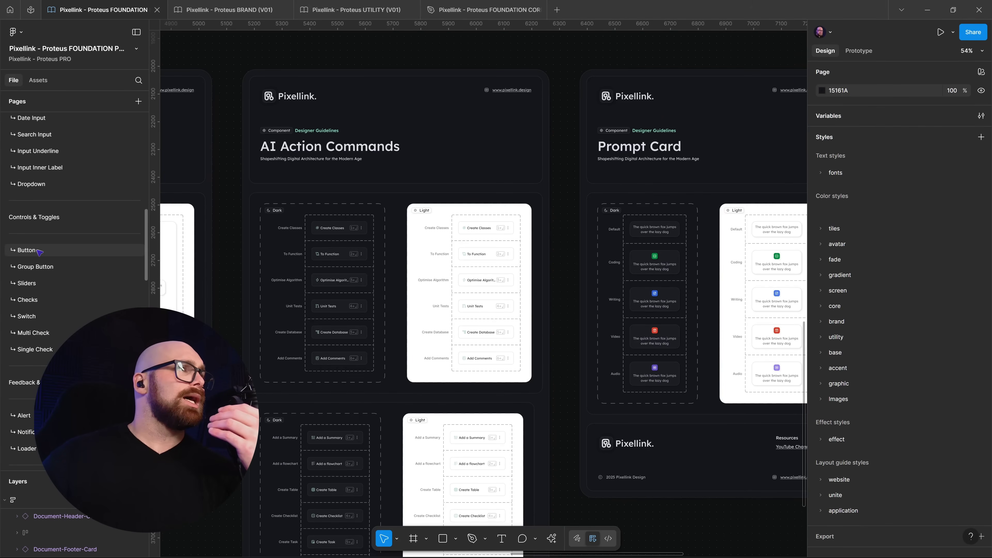
scroll(46, 258, "down", 3)
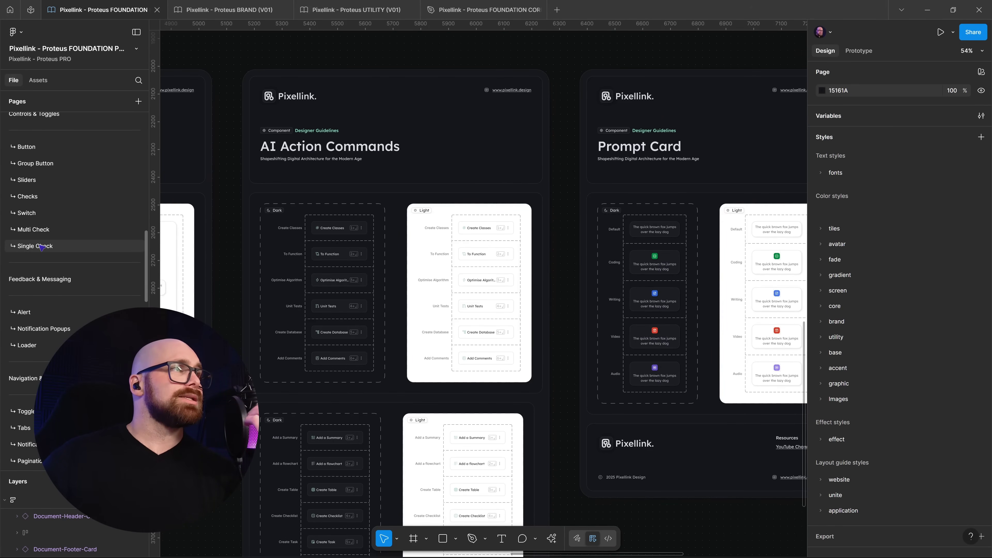
scroll(45, 250, "down", 3)
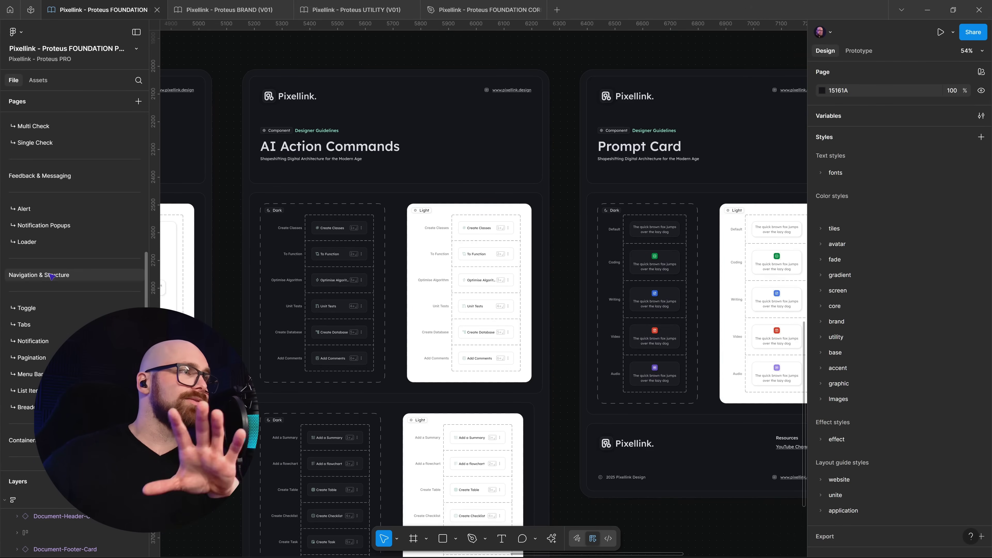
scroll(59, 297, "down", 6)
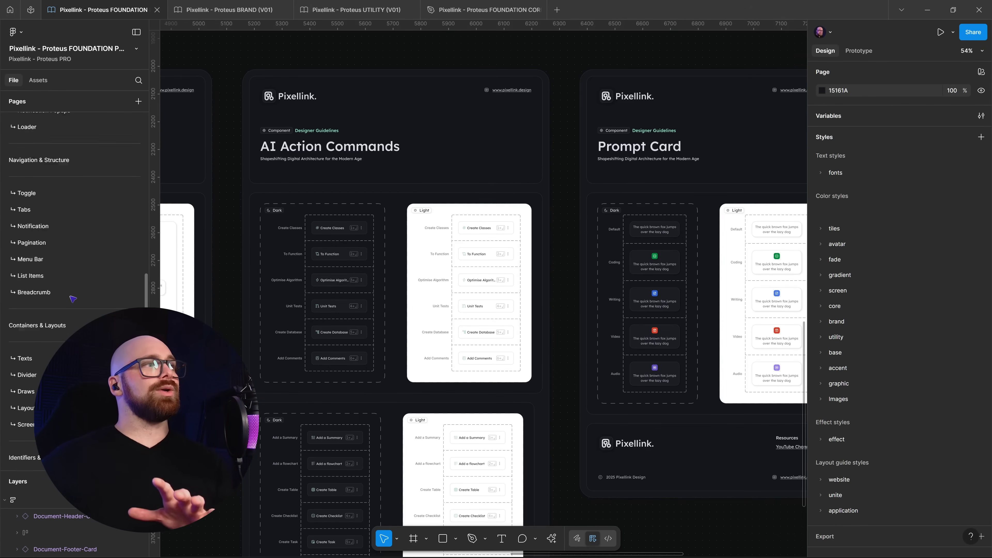
scroll(52, 245, "down", 5)
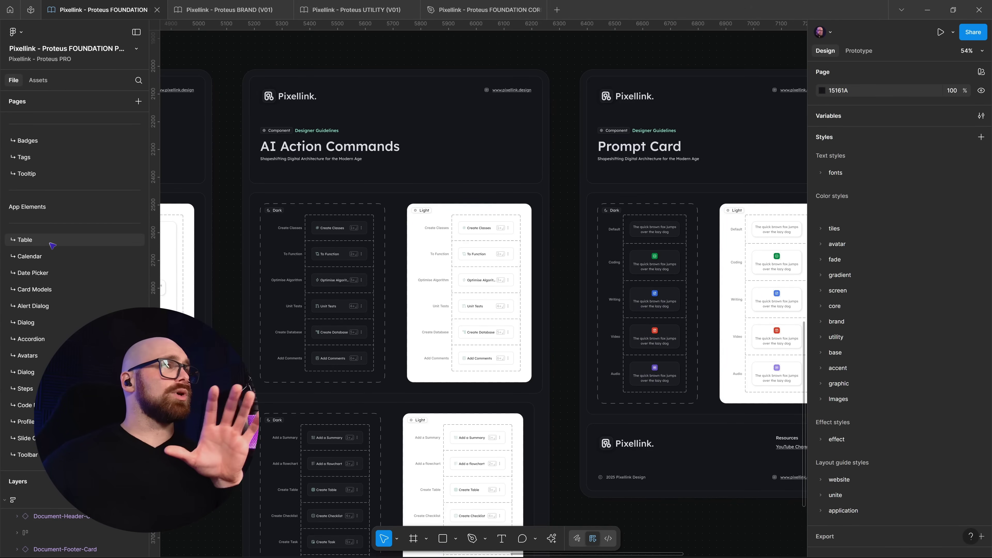
left_click(52, 243)
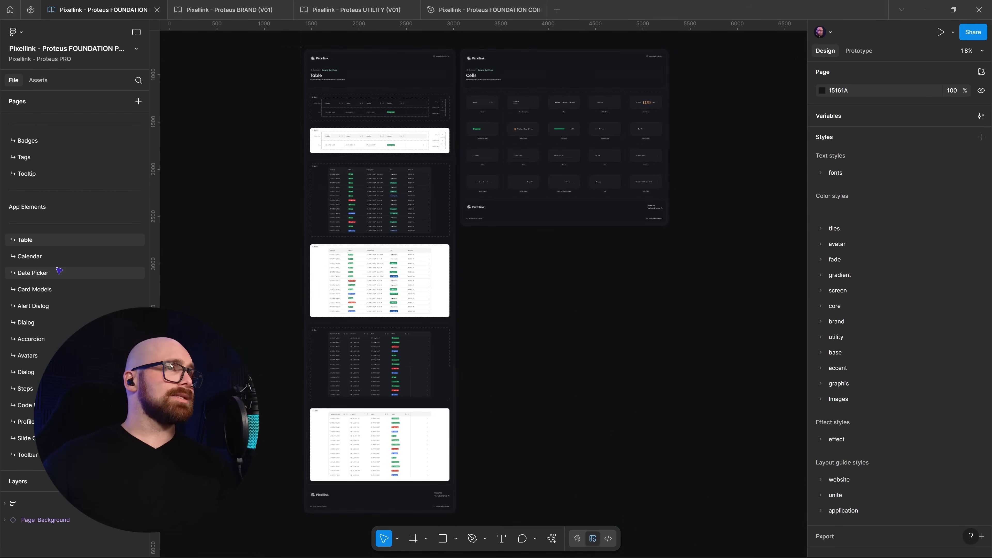
left_click(49, 256)
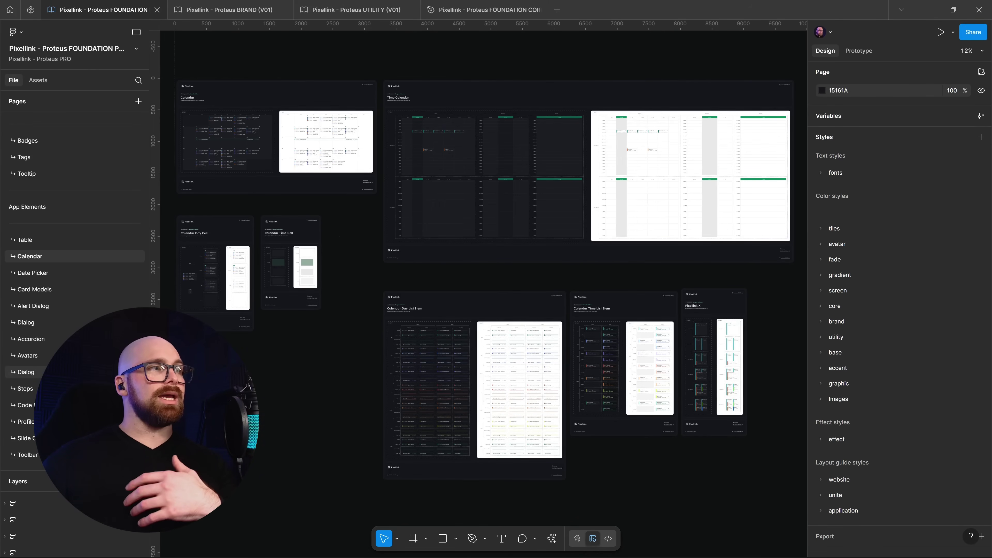
scroll(23, 422, "down", 3)
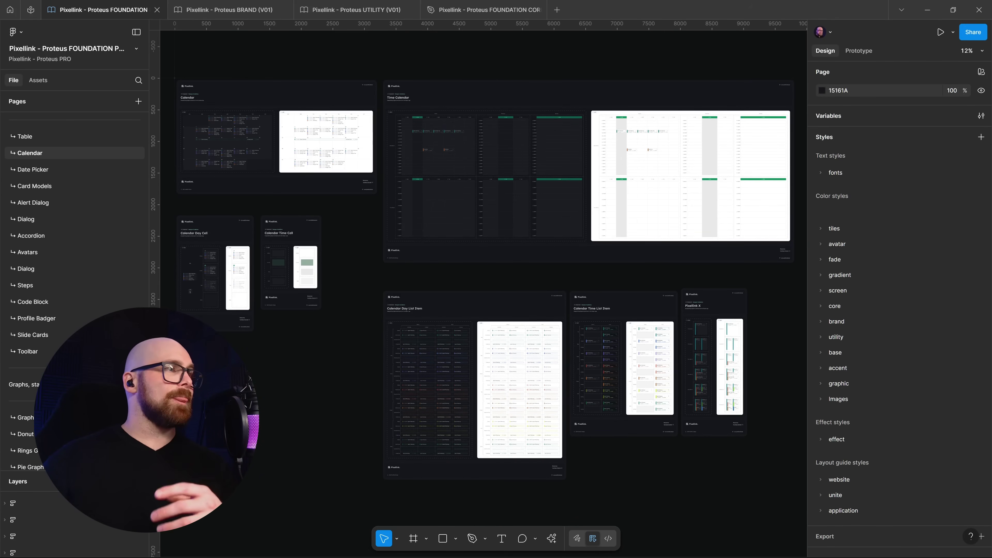
scroll(62, 315, "down", 3)
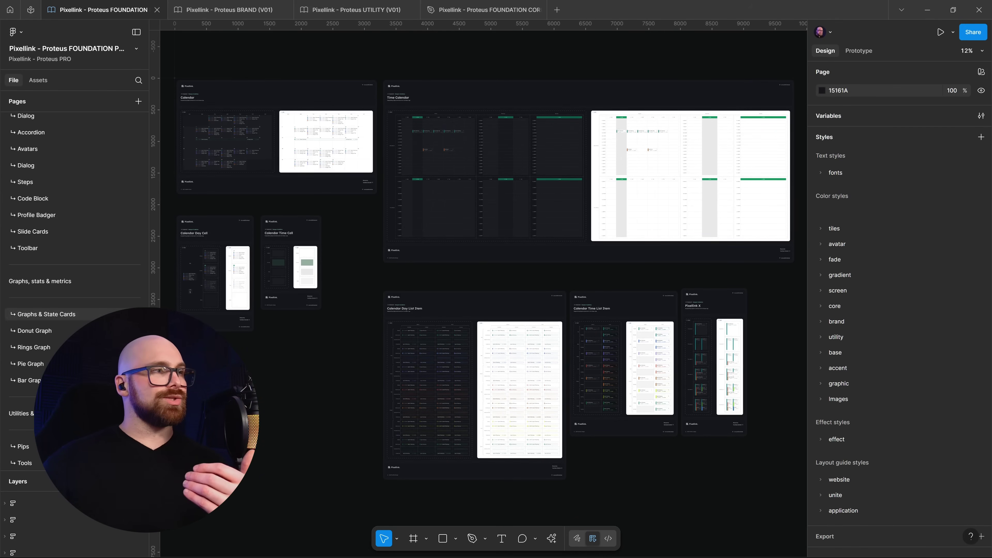
- Open Graphs & State Cards full screen and bring the Chart Cards board and bar chart row into view
left_click(63, 315)
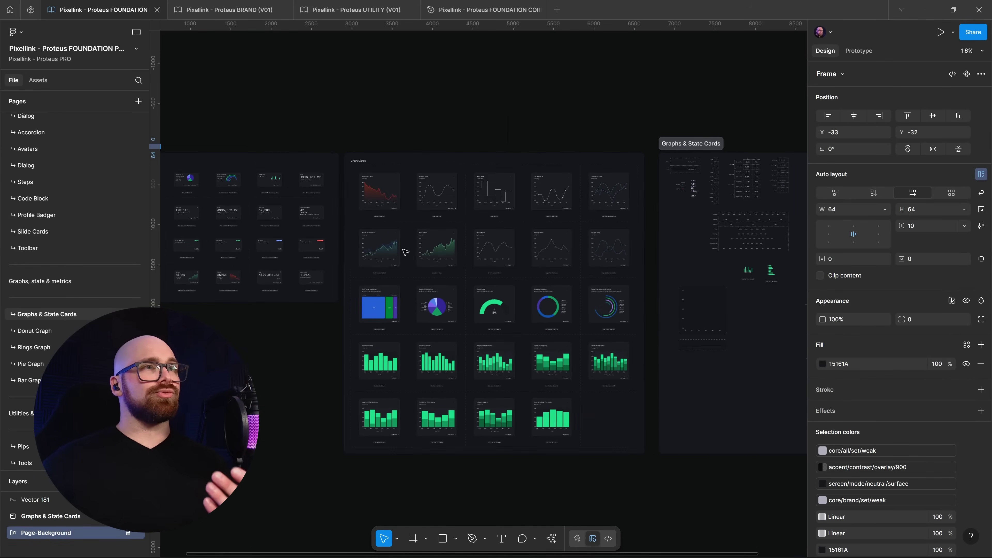
key("ctrl+backslash")
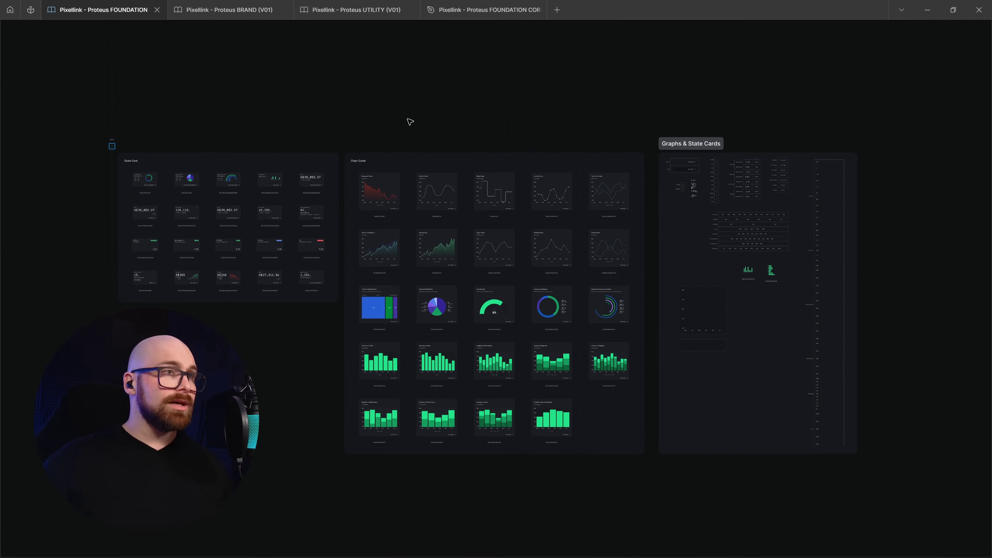
scroll(183, 149, "up", 5)
scroll(274, 78, "down", 3)
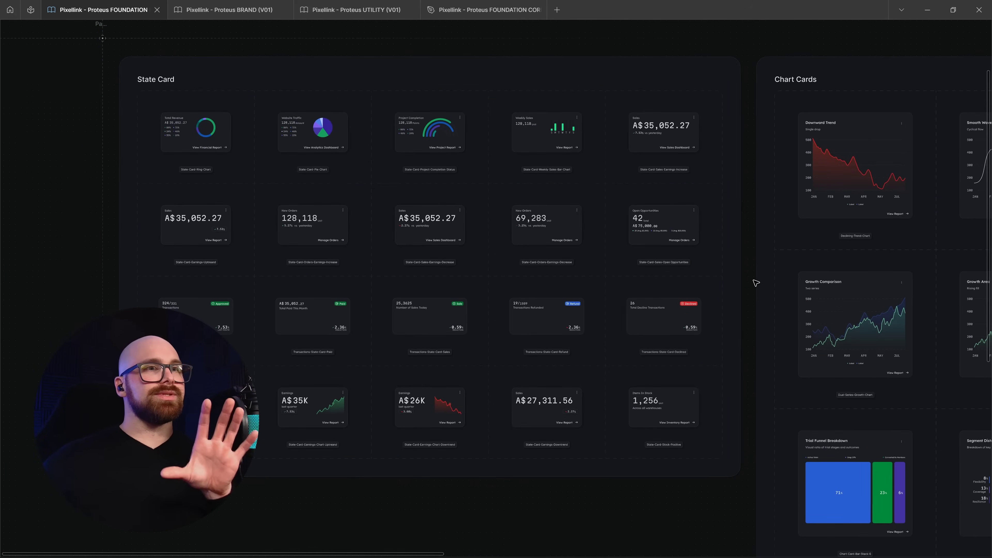
left_click_drag(754, 281, 73, 277)
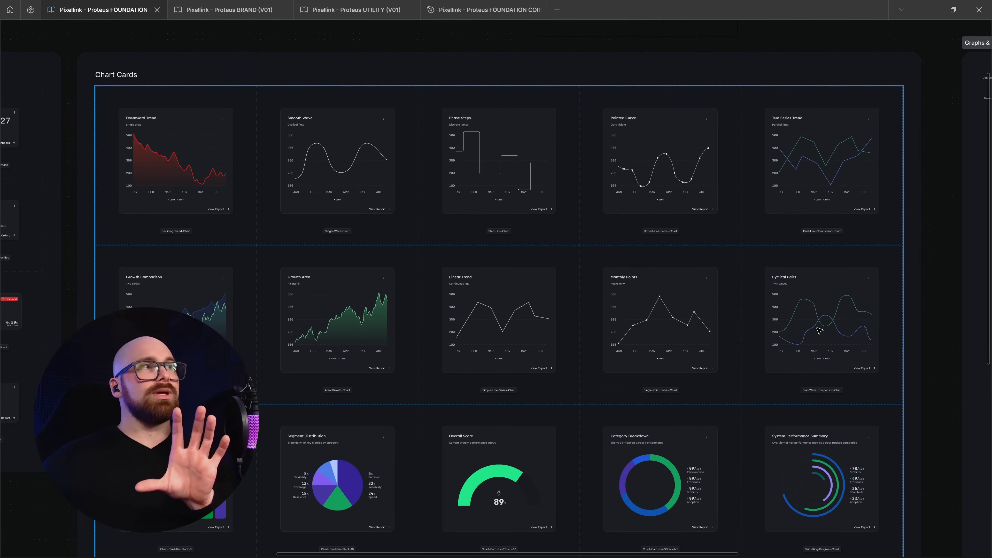
left_click_drag(808, 398, 790, 250)
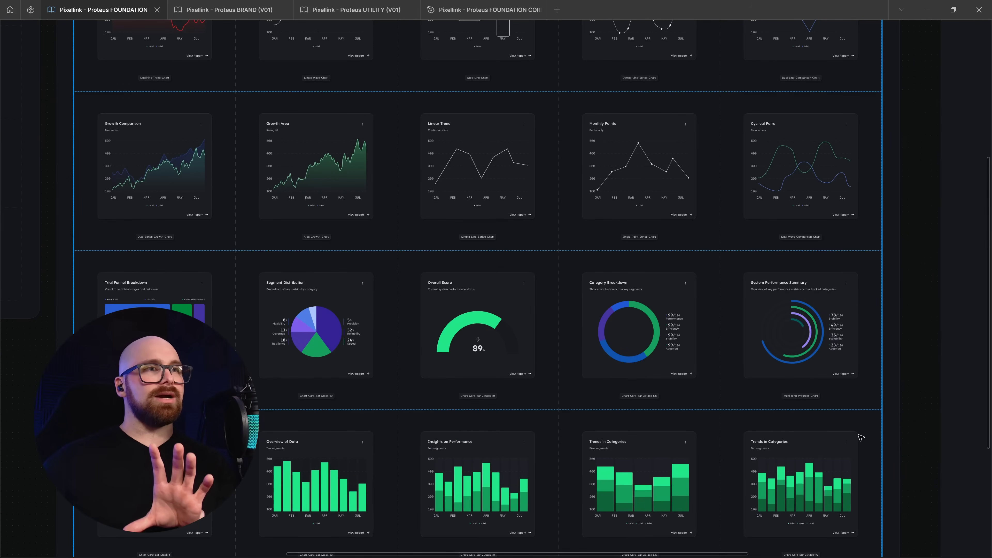
- Look over the rest of the chart cards, then bring the interface panels back
scroll(861, 438, "down", 2)
left_click_drag(827, 431, 790, 375)
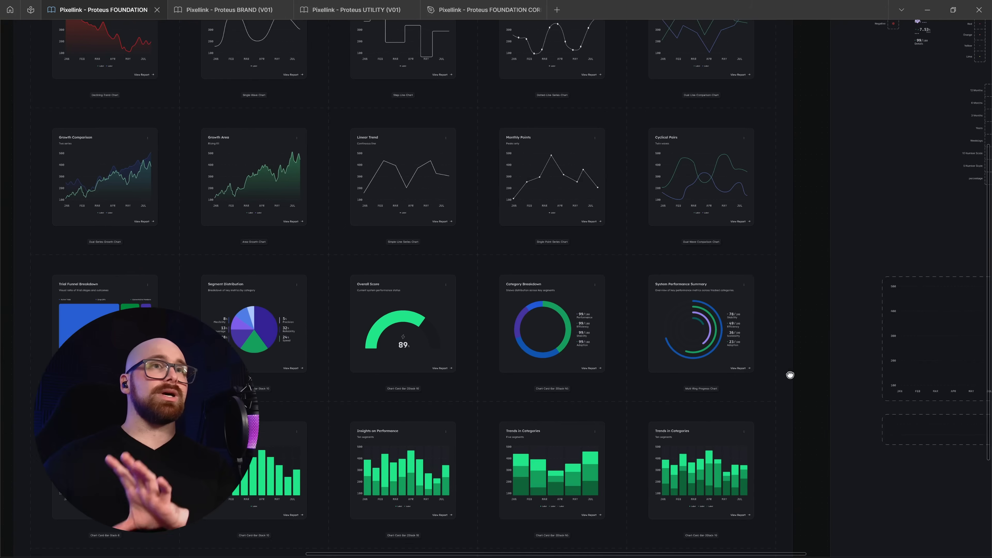
scroll(724, 337, "right", 5)
scroll(724, 337, "up", 2)
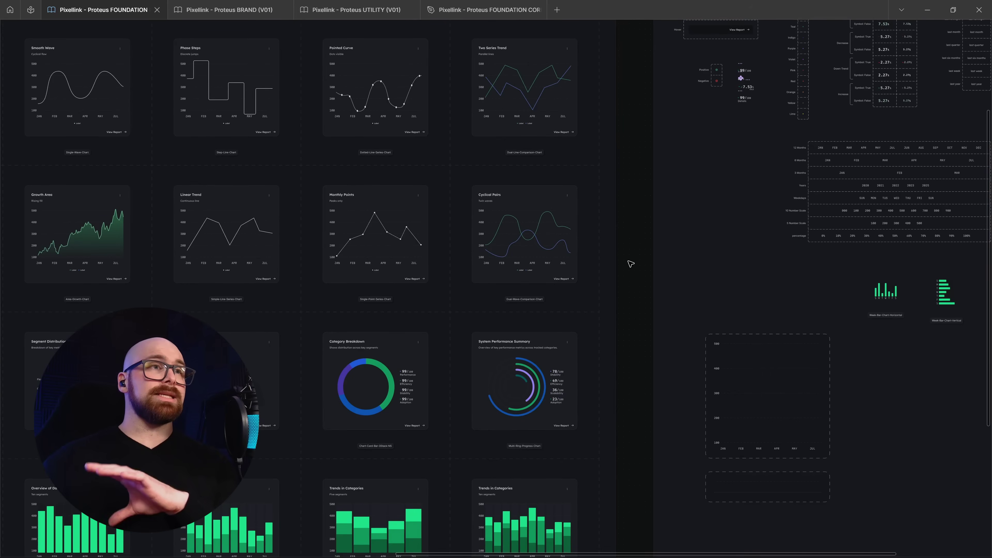
scroll(631, 264, "down", 5)
right_click(299, 43)
left_click(332, 353)
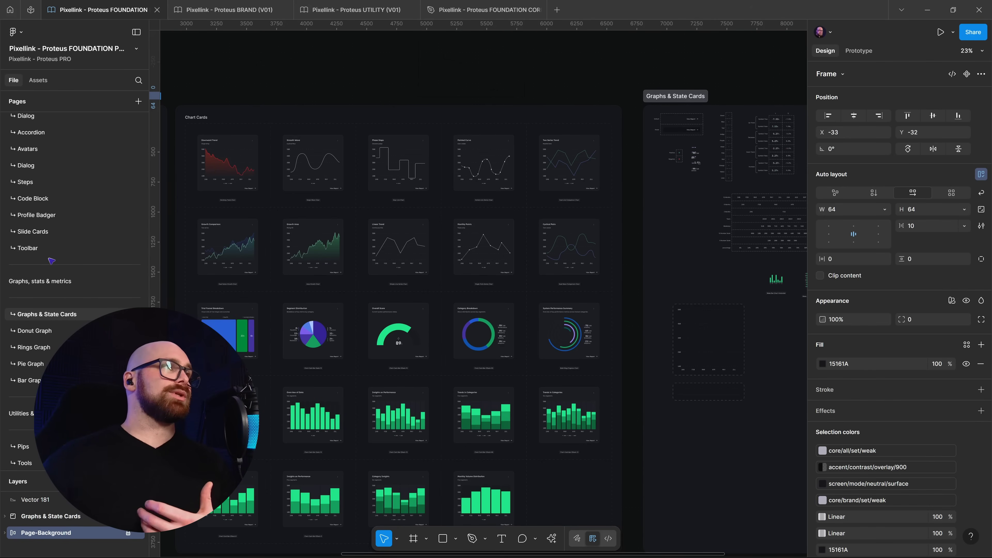
scroll(42, 248, "up", 10)
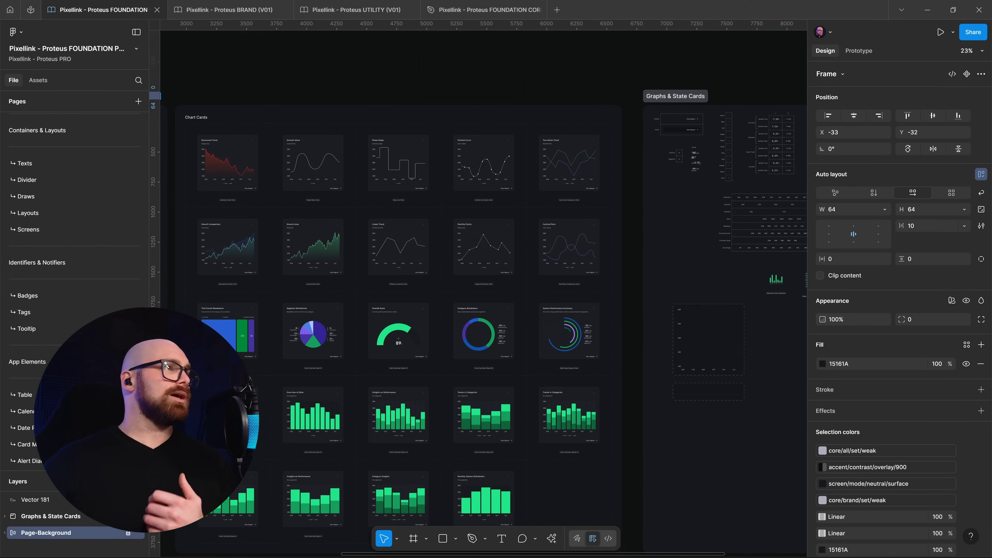
- Open the Layouts page and scroll across its profile card, header and form frames
left_click(28, 212)
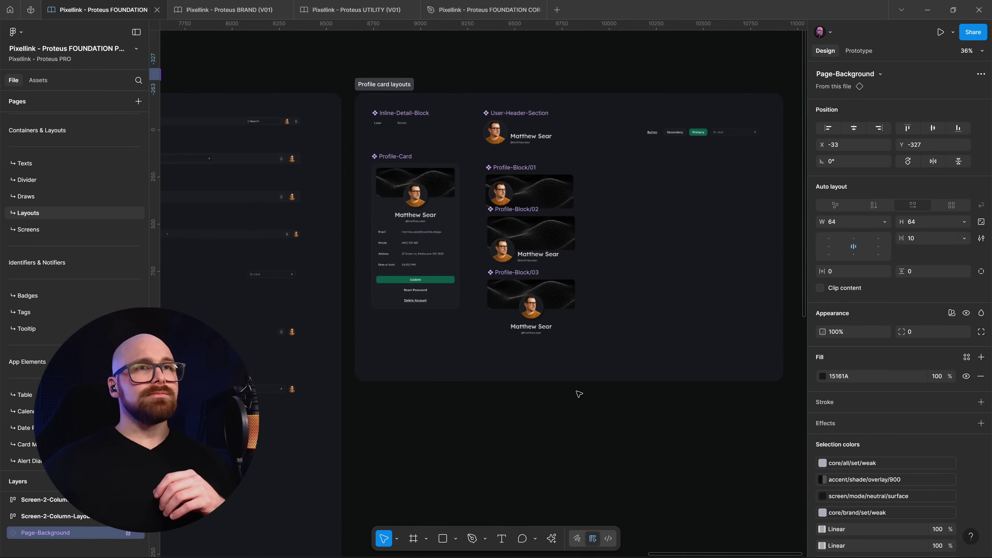
scroll(528, 376, "down", 1)
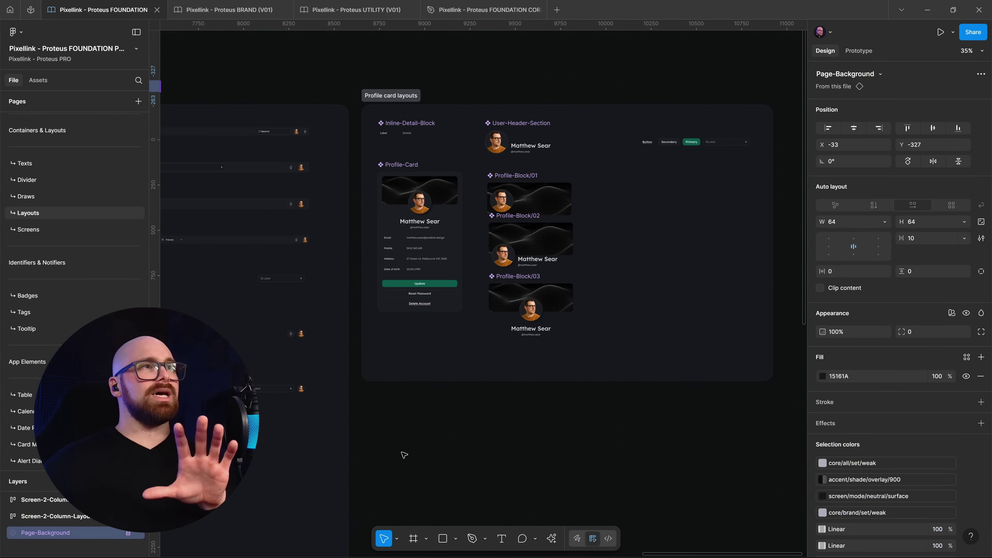
scroll(390, 456, "left", 6)
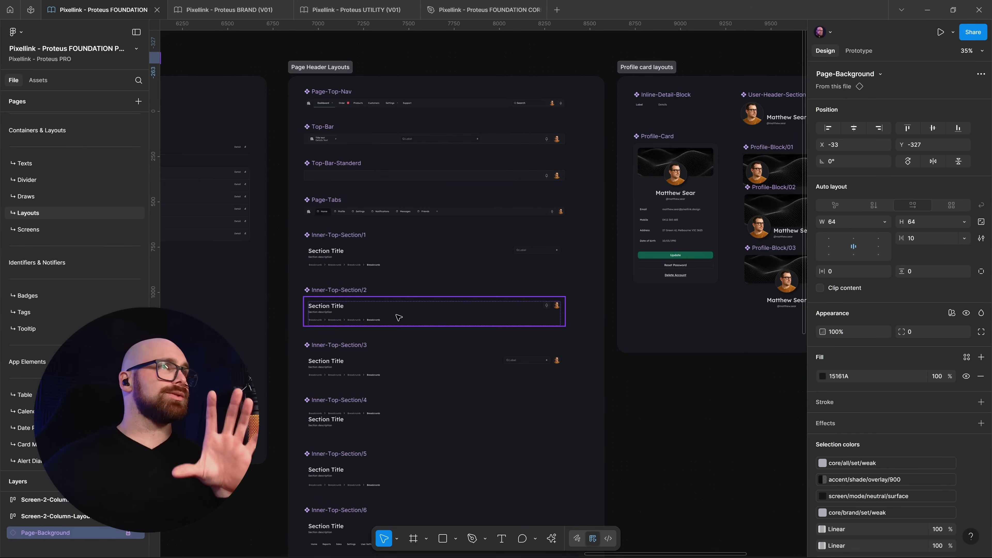
scroll(452, 463, "left", 10)
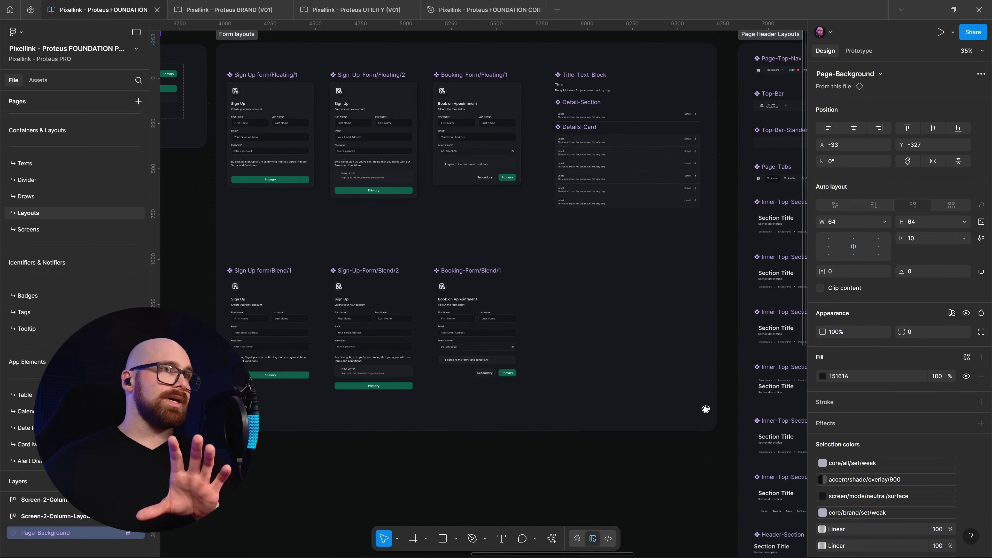
scroll(362, 401, "left", 15)
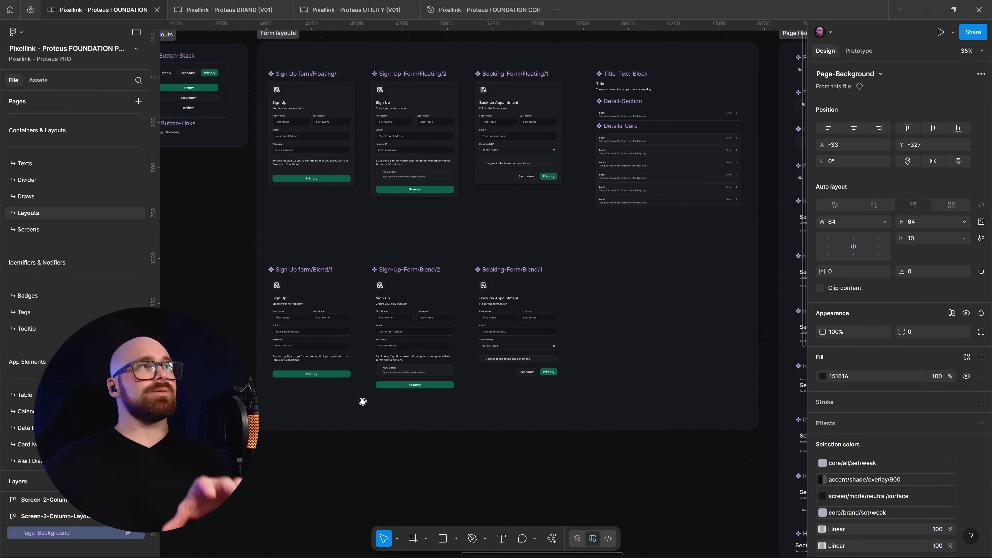
scroll(531, 461, "left", 1)
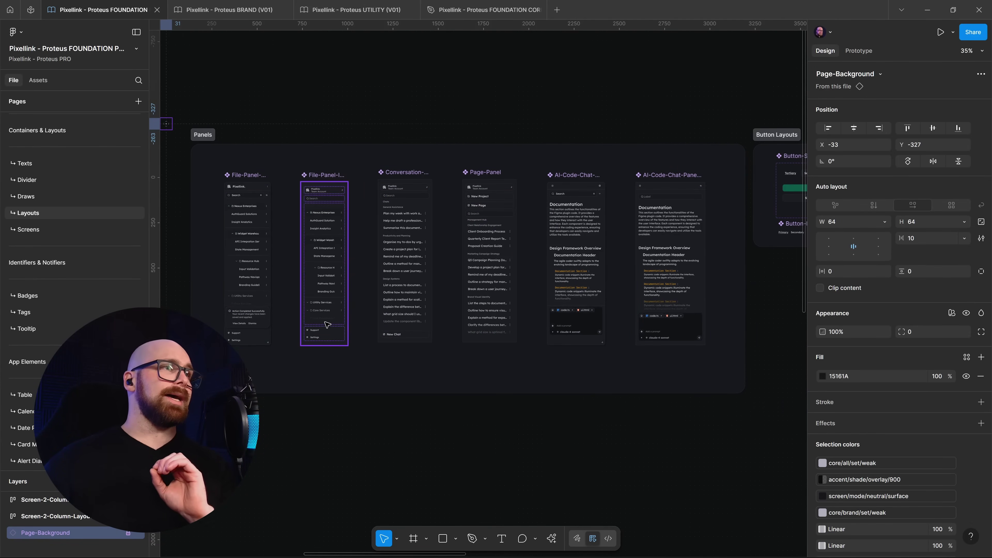
scroll(328, 325, "down", 1)
scroll(372, 351, "left", 10)
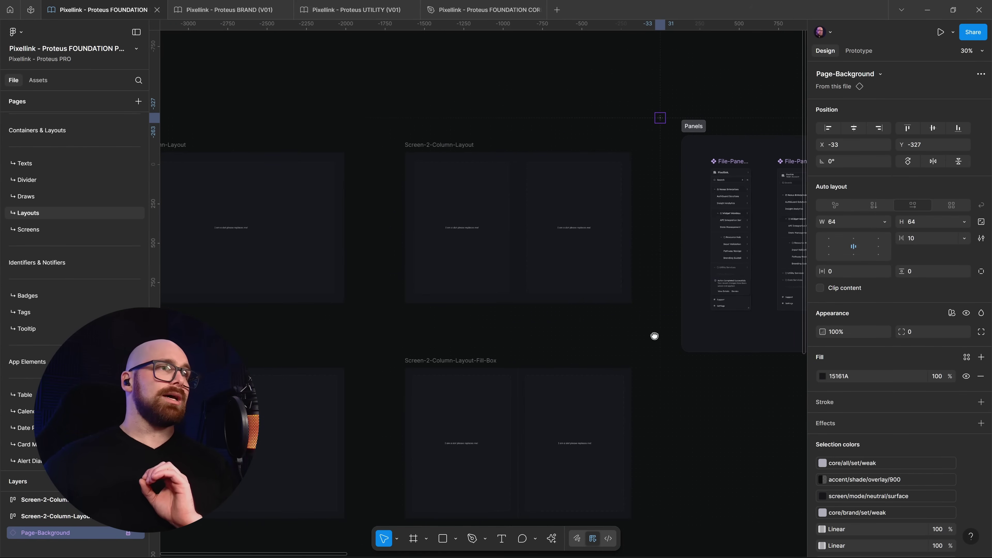
scroll(655, 336, "left", 1)
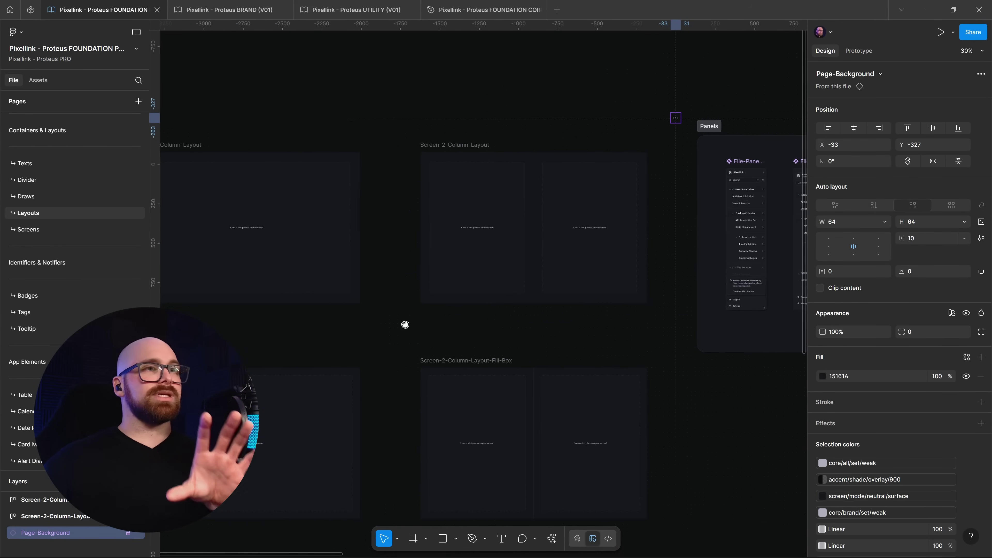
- Review the Screen-1-Column, Screen-2-Column and Panels layouts, then deselect on empty canvas
scroll(405, 325, "down", 3)
scroll(634, 135, "up", 4)
scroll(633, 135, "left", 3)
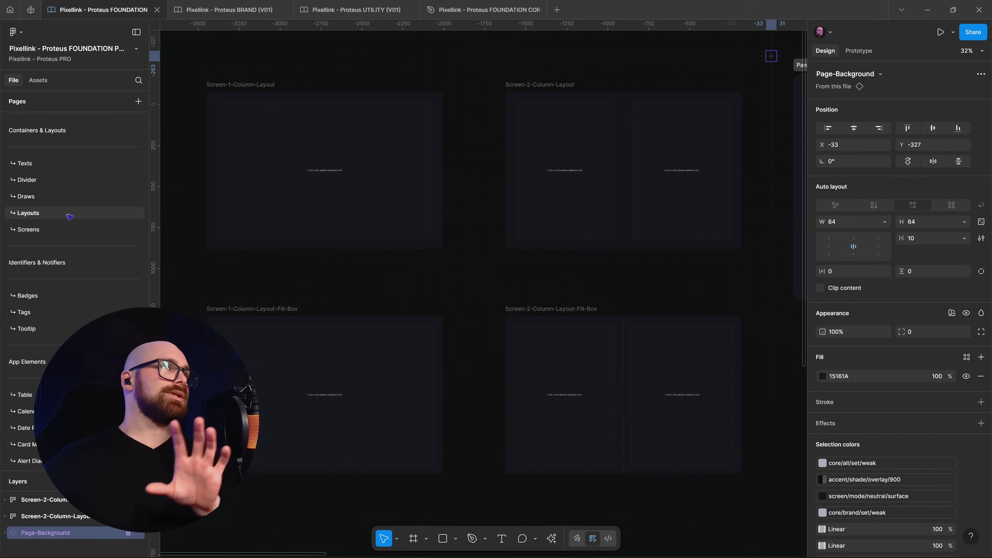
scroll(74, 242, "up", 5)
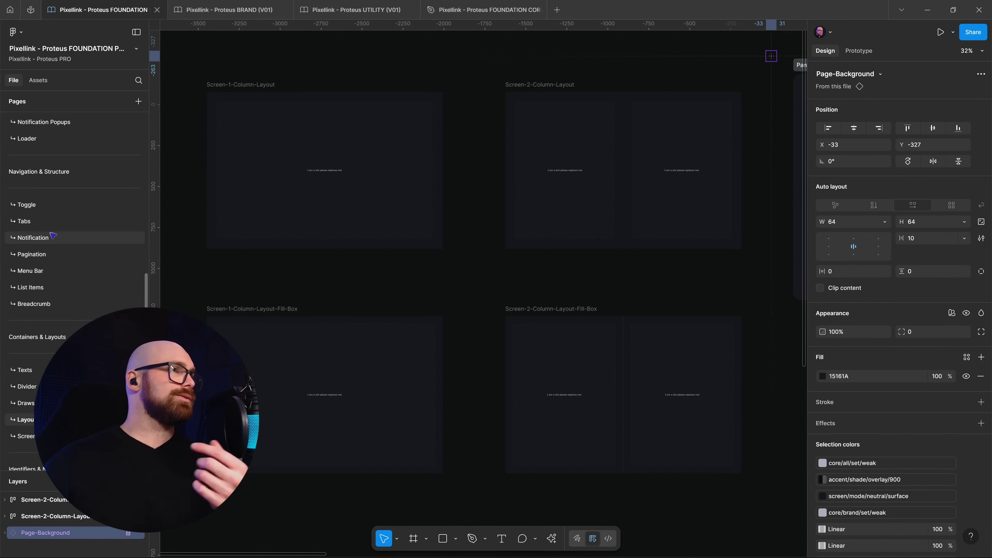
scroll(53, 236, "down", 8)
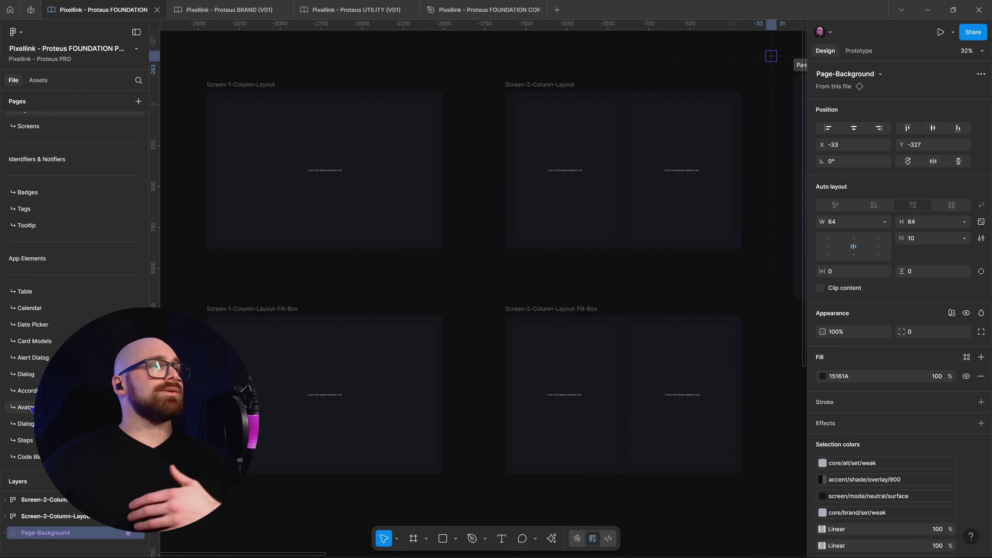
scroll(31, 408, "down", 4)
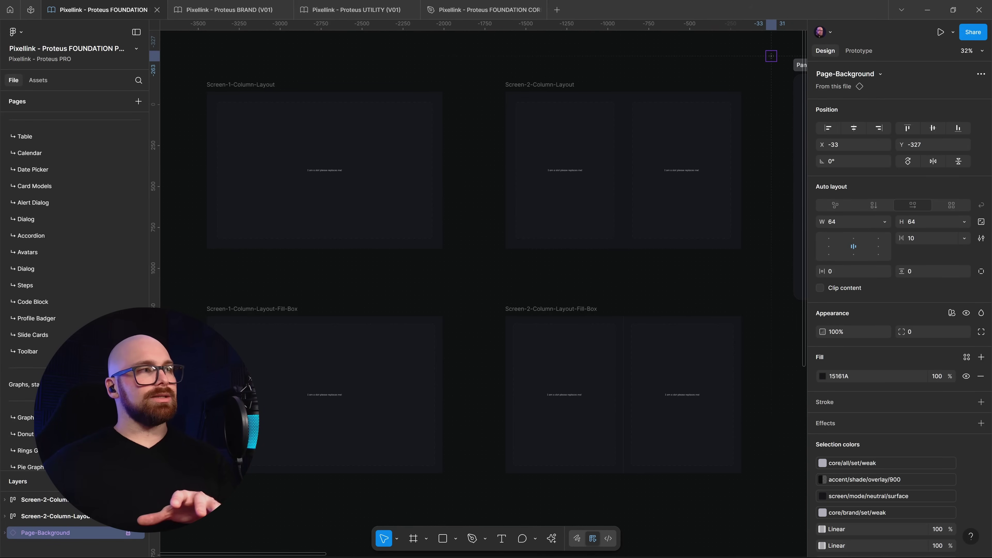
left_click(465, 277)
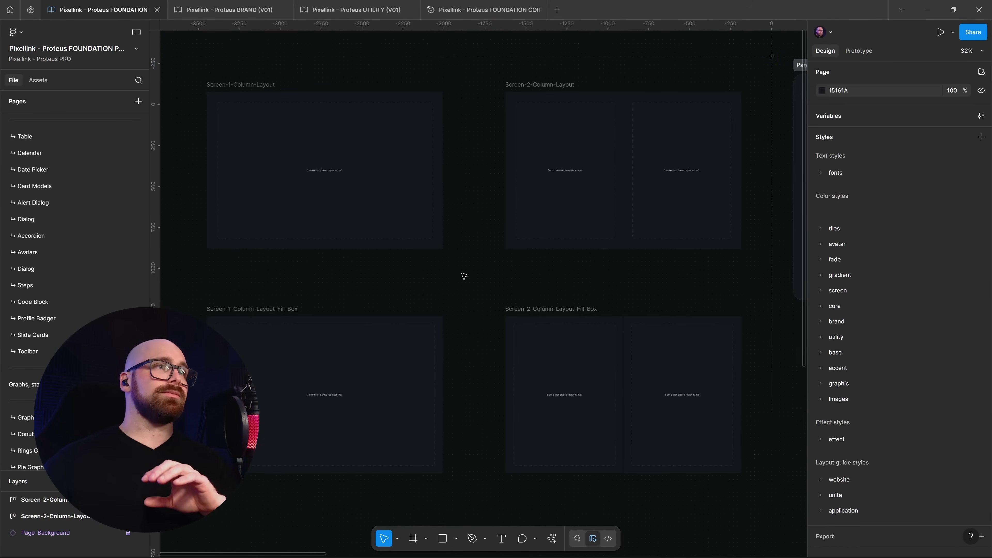
scroll(463, 275, "down", 3)
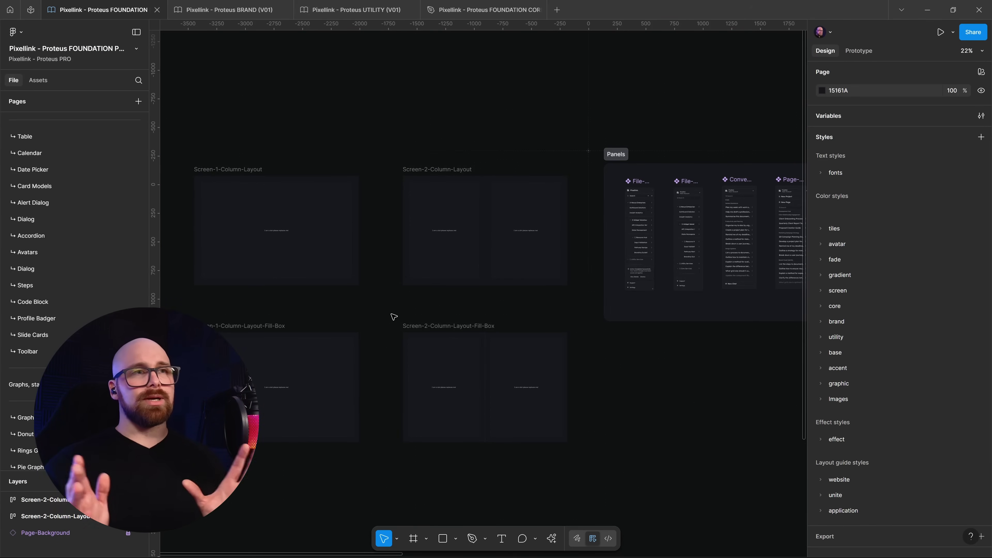
- Bring up the Pixellink – Proteus FOUNDATION BUILDER (V01) resource page in Figma Community
left_click(38, 16)
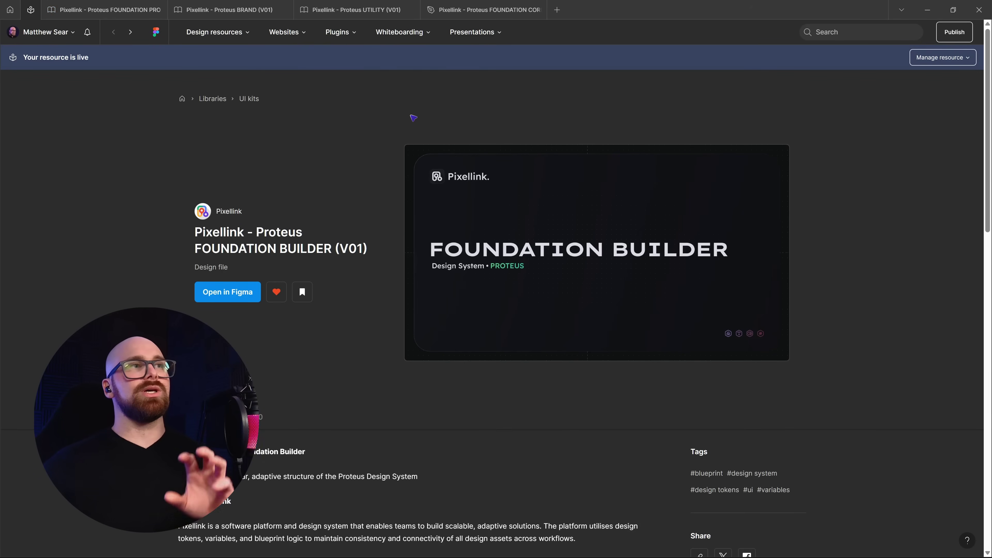